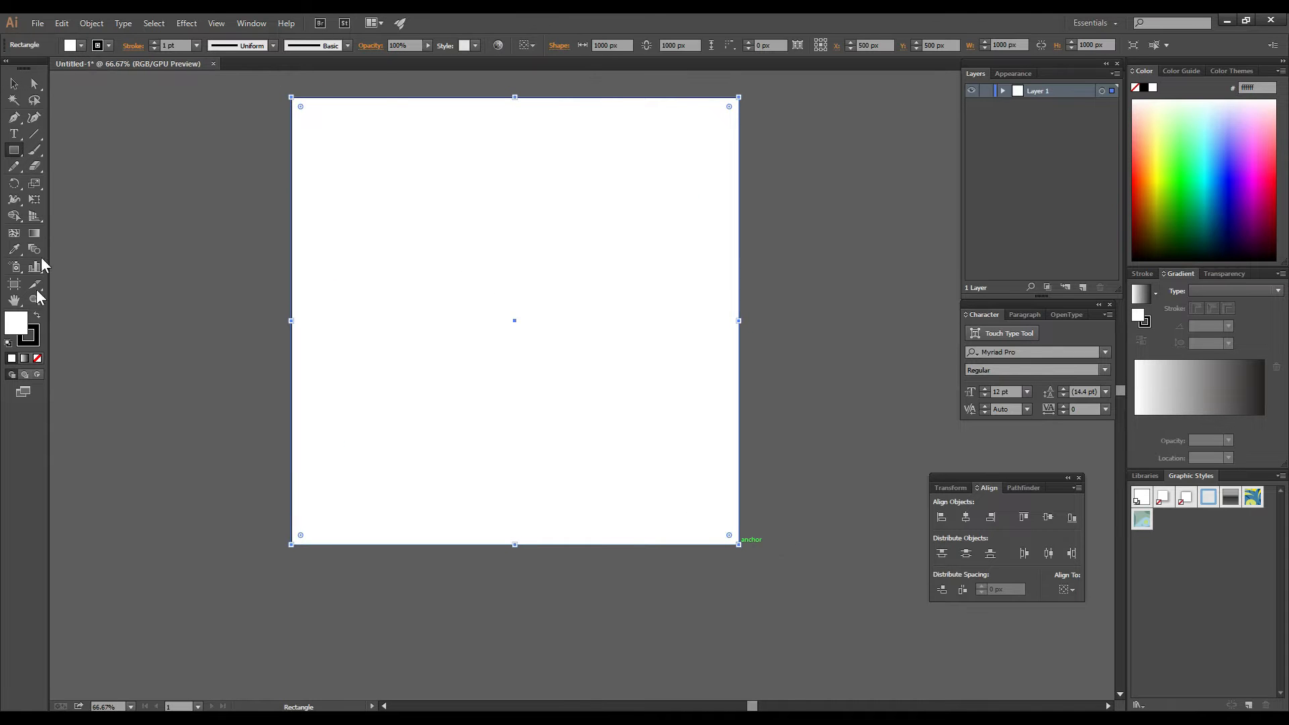
Step: Fill the 1000 px background square with dark navy 01133f
double_click(16, 322)
click(208, 126)
click(167, 153)
drag(167, 152, 184, 188)
click(333, 66)
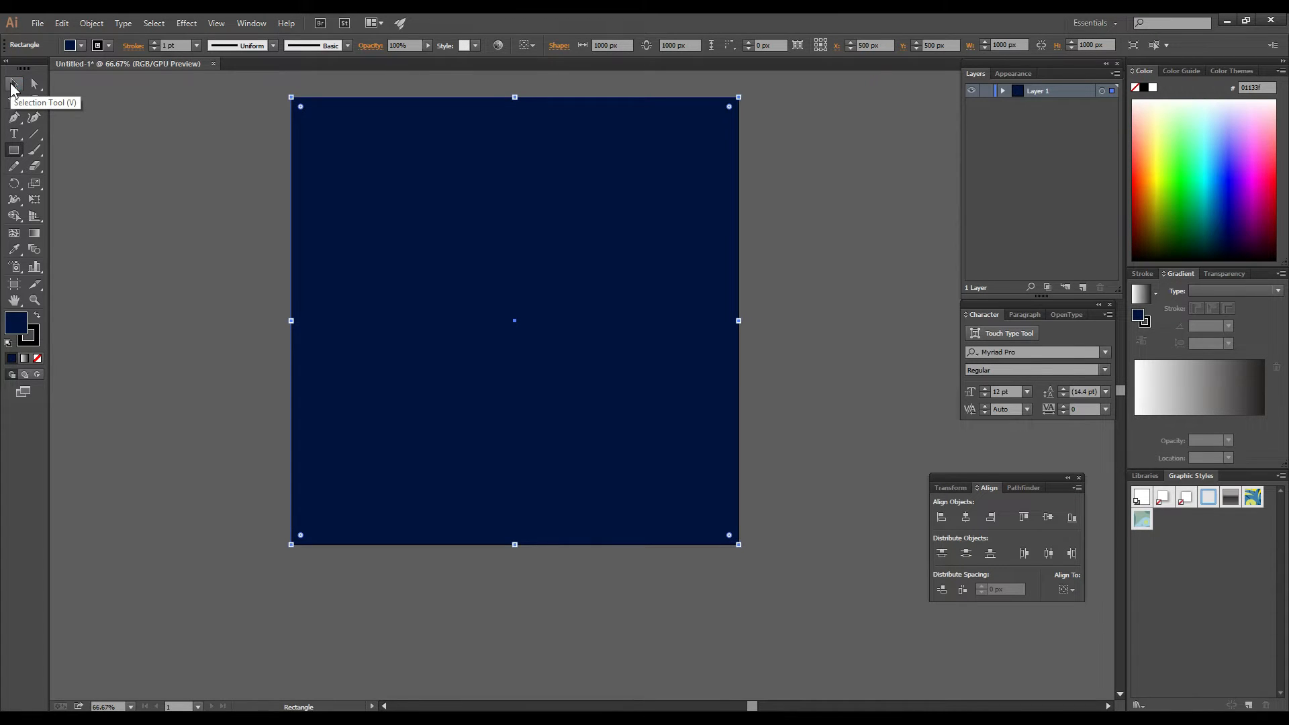
Step: Draw a circle about 712 px in diameter on the empty canvas to the left of the artboard
drag(15, 153, 69, 183)
drag(178, 221, 504, 237)
drag(155, 179, 474, 426)
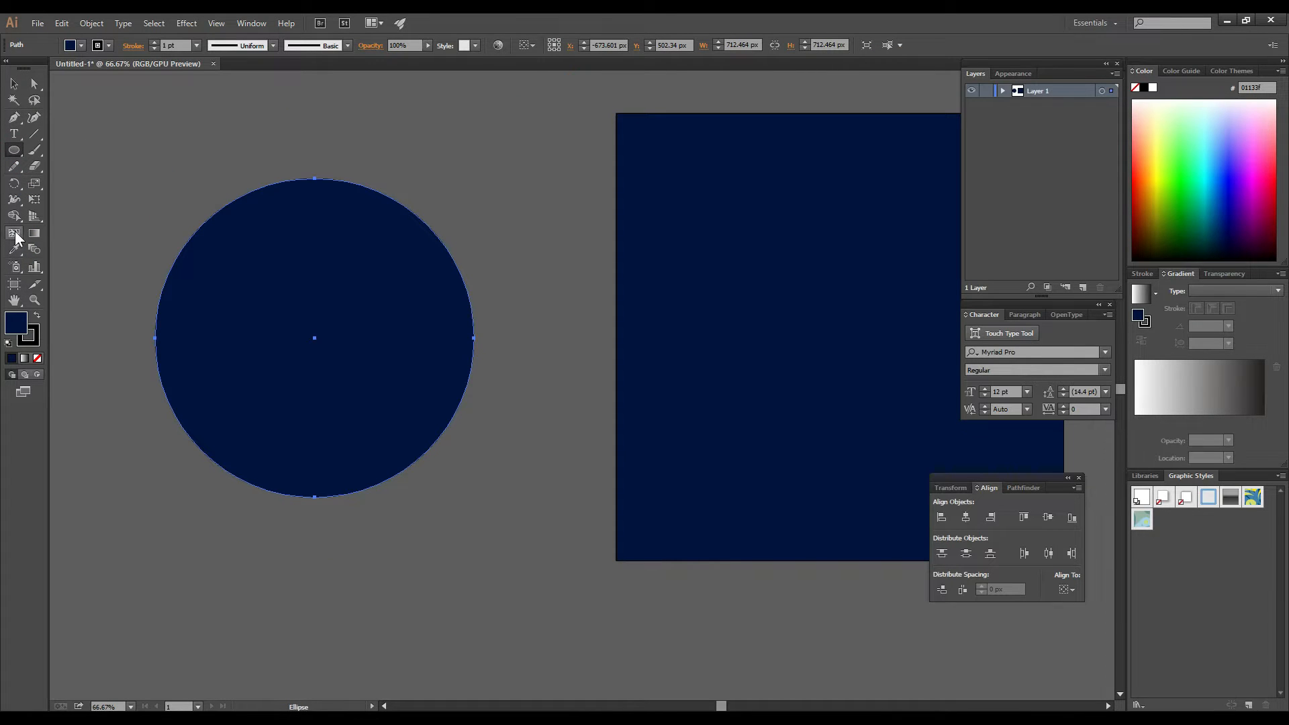
Step: Add a gradient mesh point in the circle's upper-left area and color it cyan 05cee2
click(261, 256)
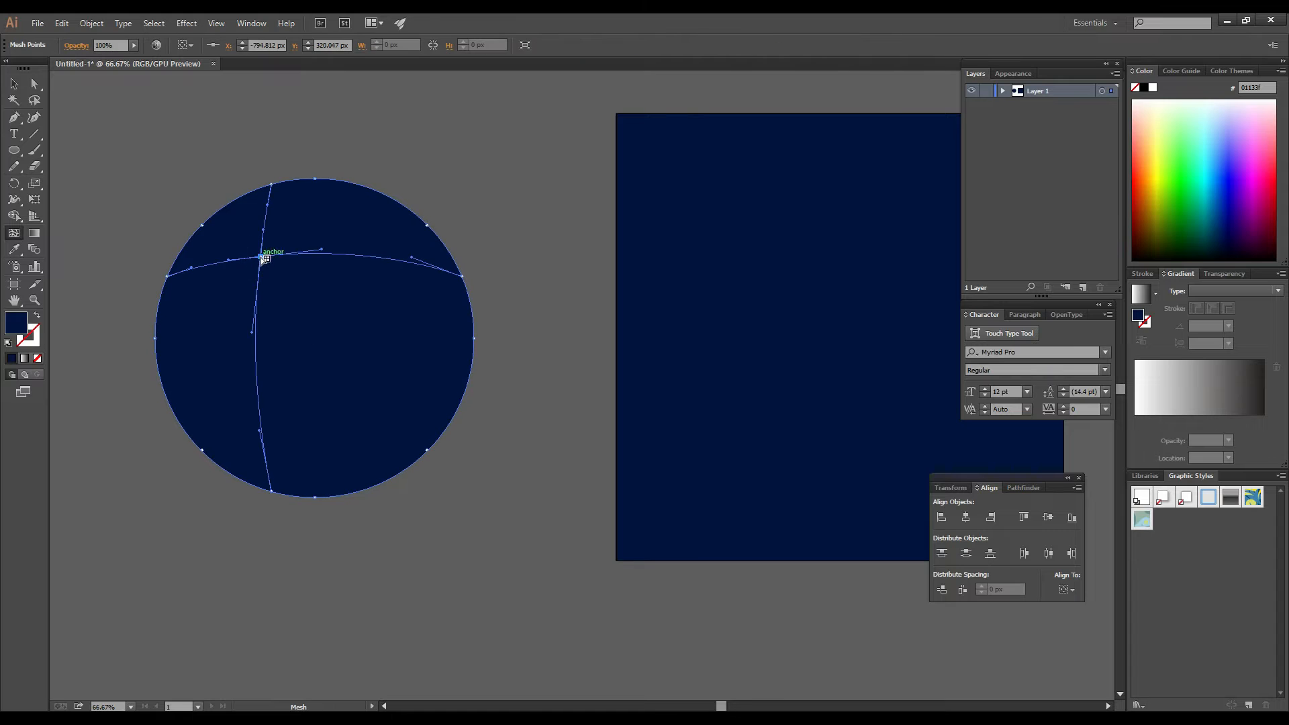
double_click(19, 323)
click(209, 142)
click(184, 79)
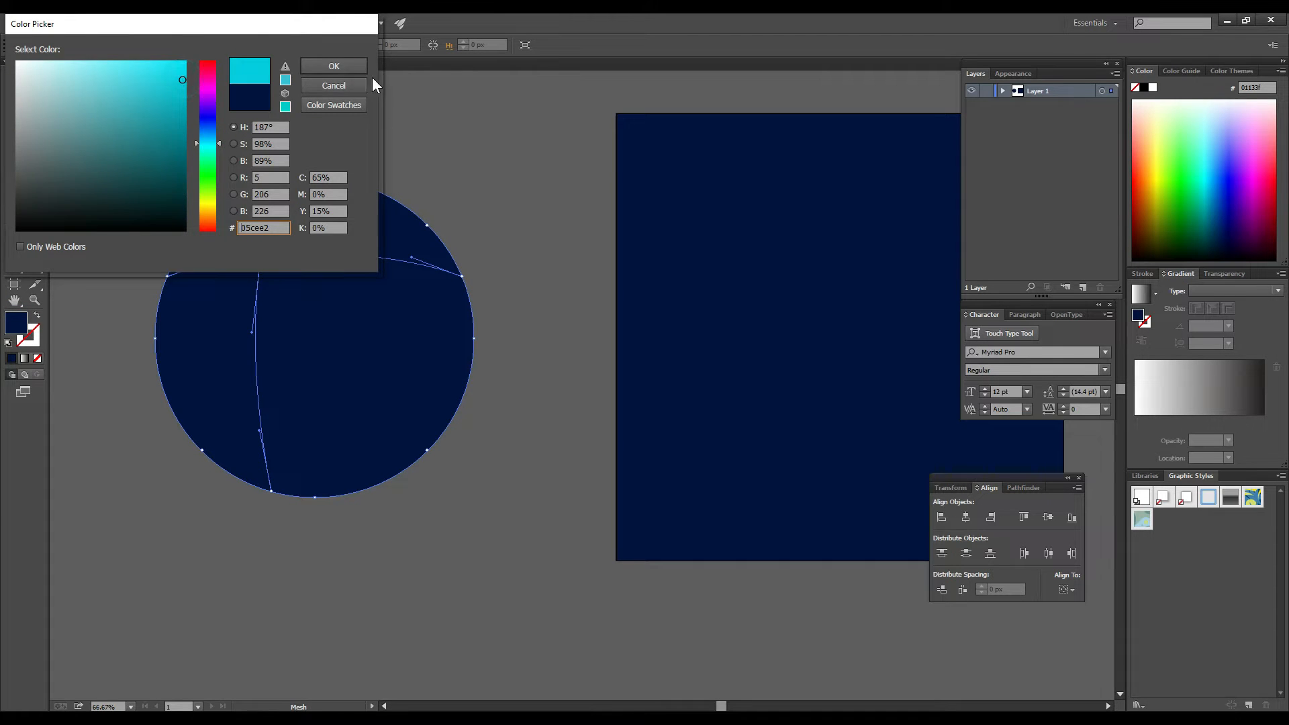
click(334, 66)
Step: Add a second mesh point in the circle's lower-right area and color it light green 61ffb0
click(406, 394)
double_click(19, 325)
drag(154, 67, 126, 61)
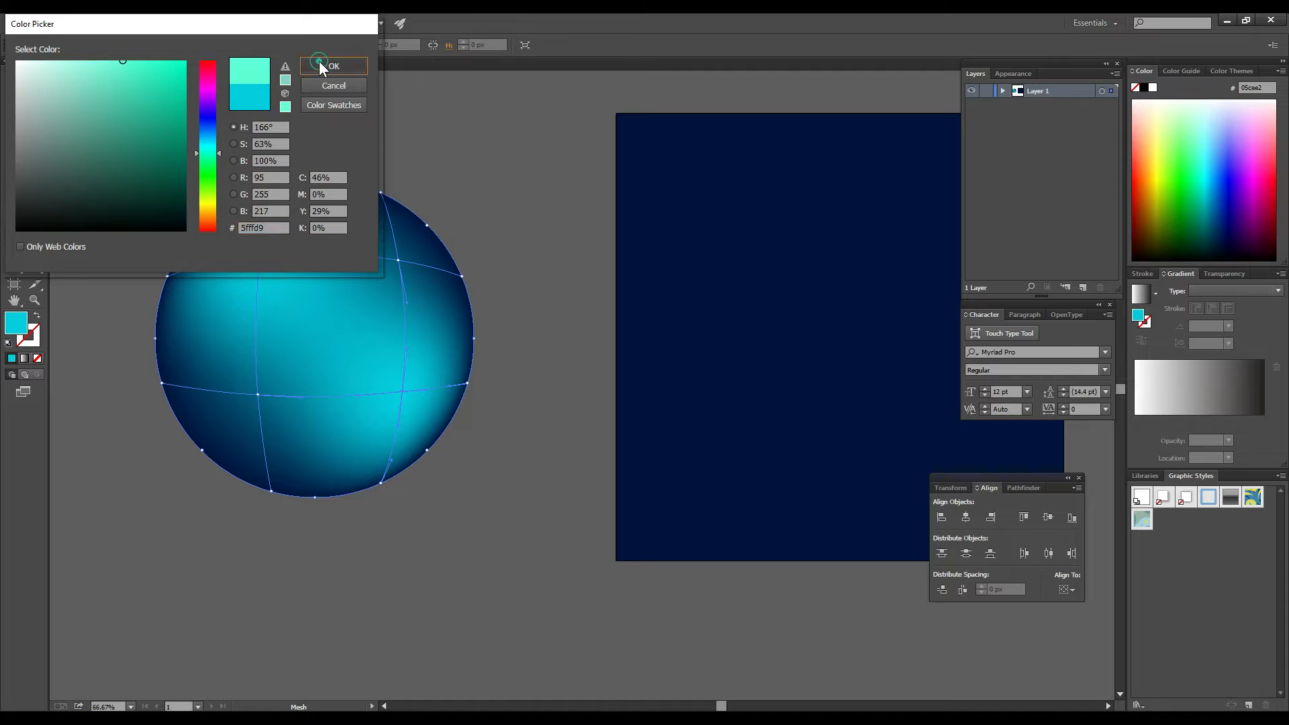
click(320, 64)
double_click(19, 325)
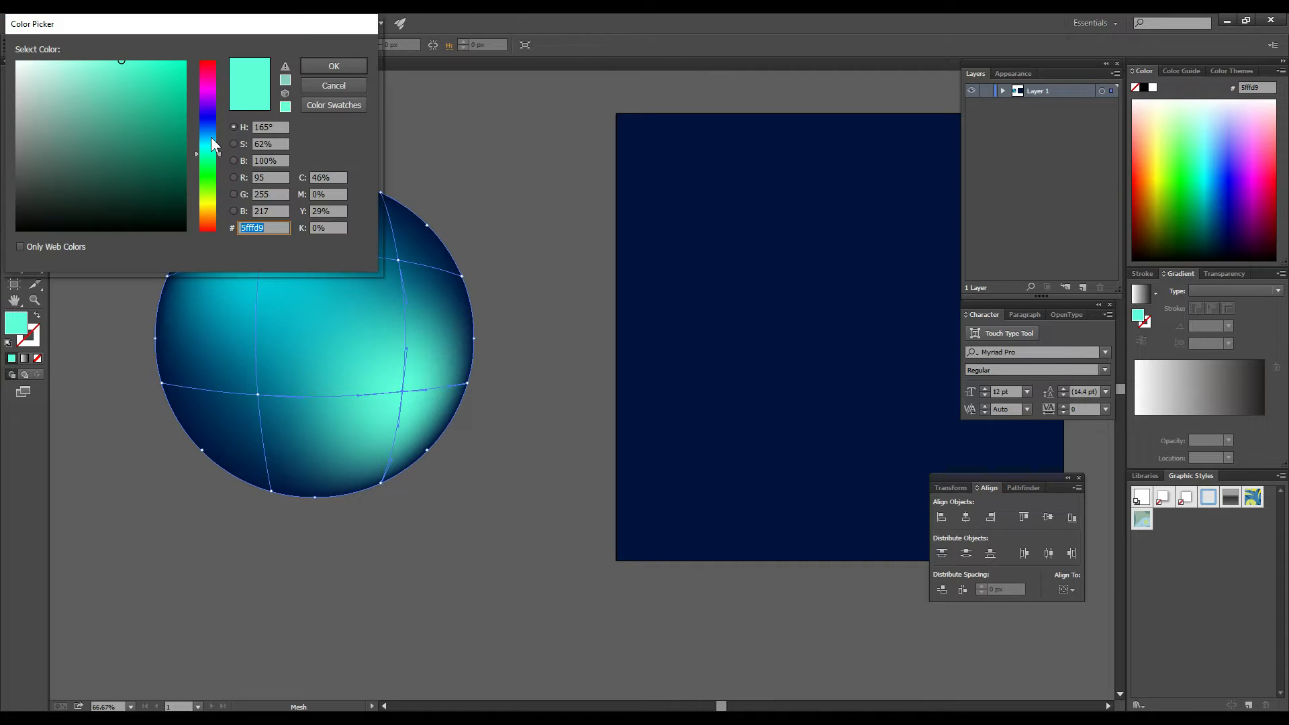
click(329, 68)
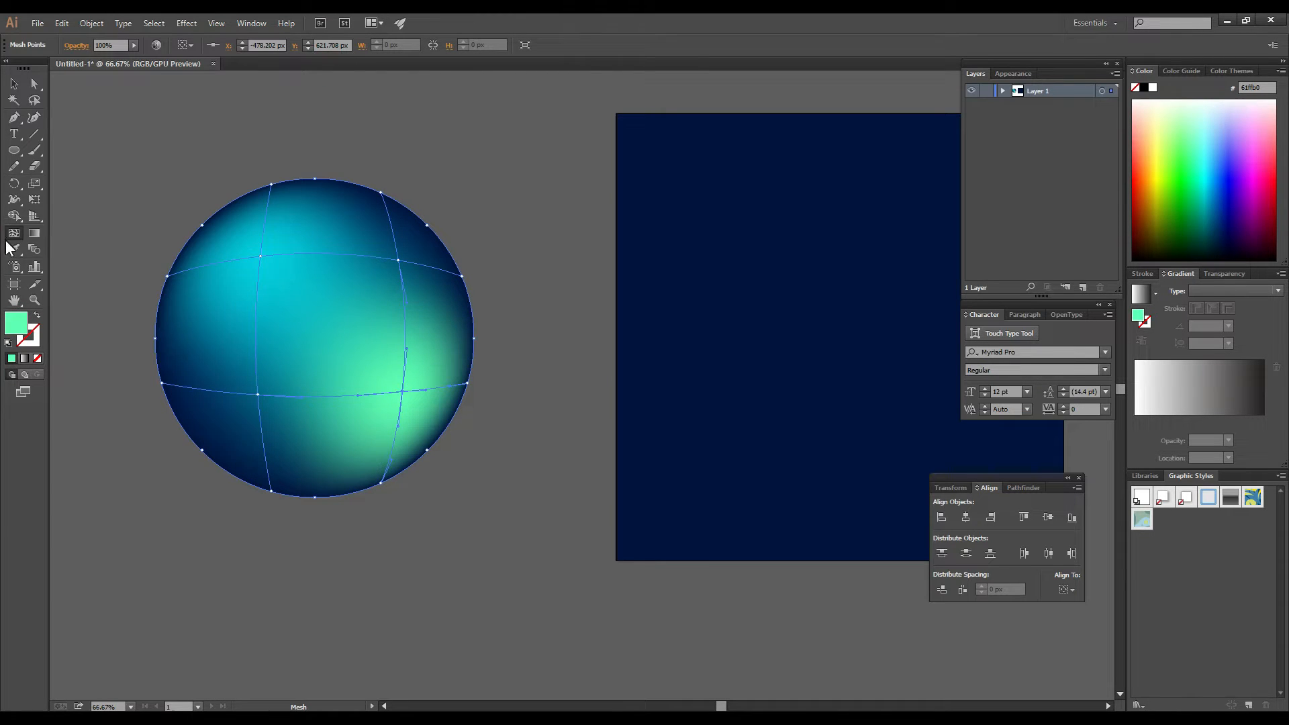
Step: Set up the Twirl tool with a larger brush in its options
mouse_move(13, 199)
mouse_down()
mouse_move(47, 201)
mouse_move(54, 233)
mouse_up()
double_click(14, 199)
click(665, 245)
click(680, 480)
click(664, 266)
click(681, 502)
click(651, 503)
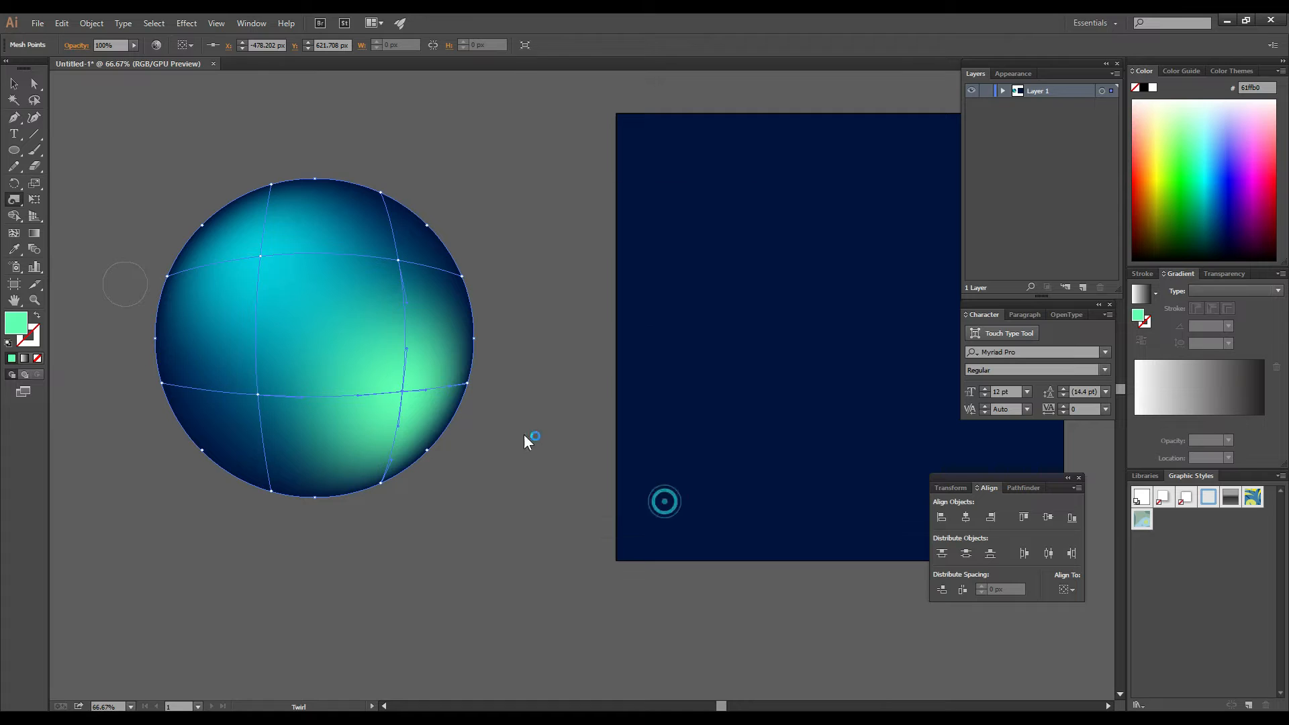
Step: Twirl the green area and the cyan area of the mesh circle into swirls
click(383, 376)
click(389, 367)
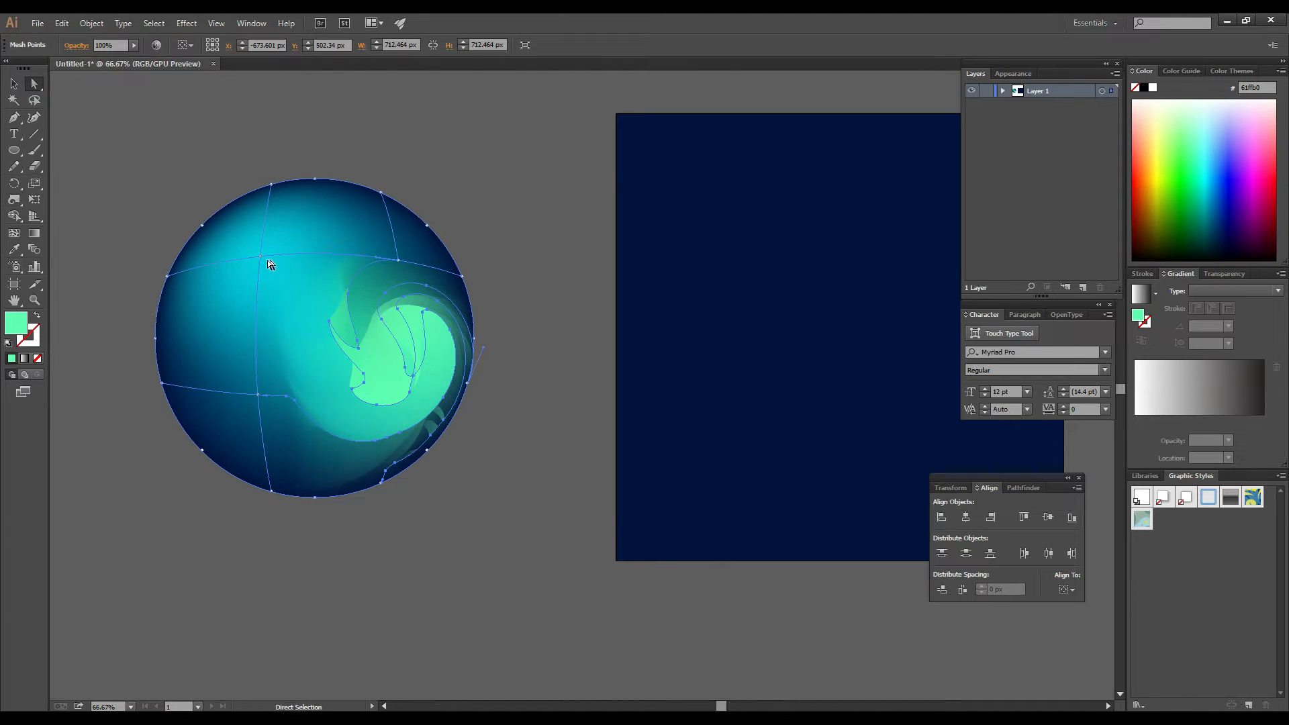
click(282, 295)
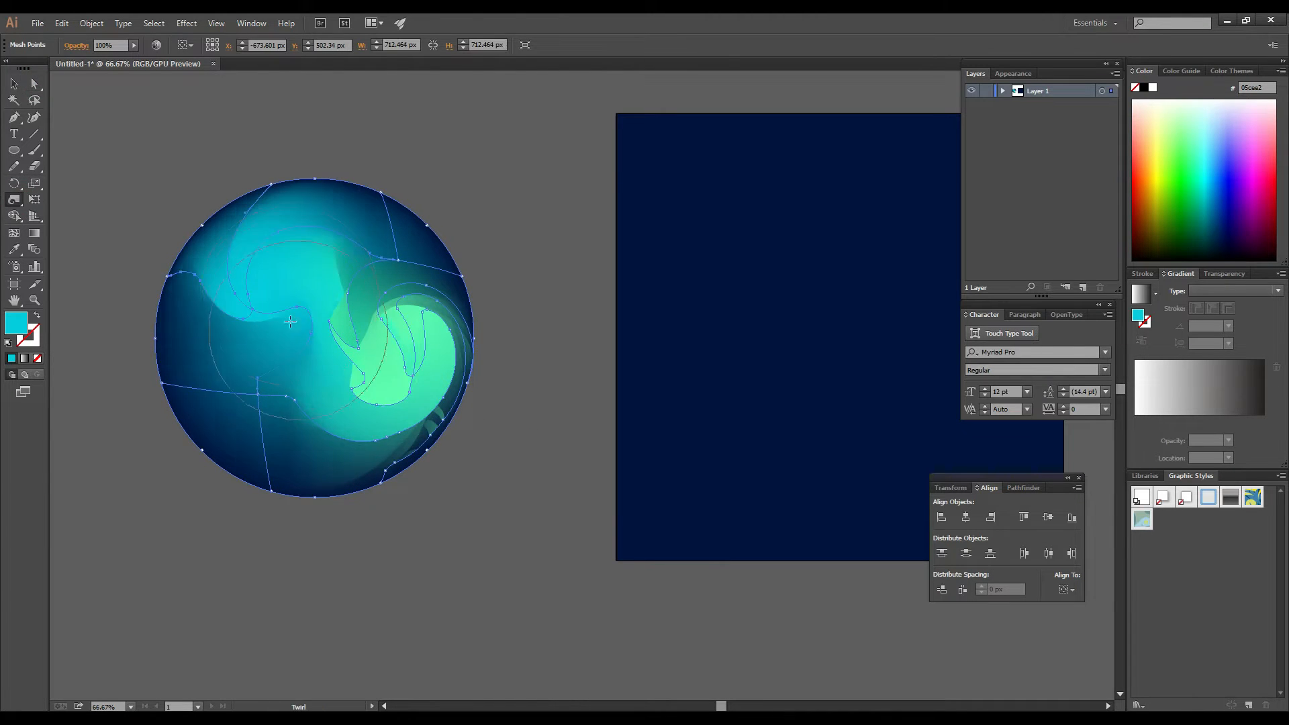
Step: Move the swirled circle onto the center of the navy artboard and enlarge it to about 895 px
click(13, 83)
click(508, 259)
click(467, 408)
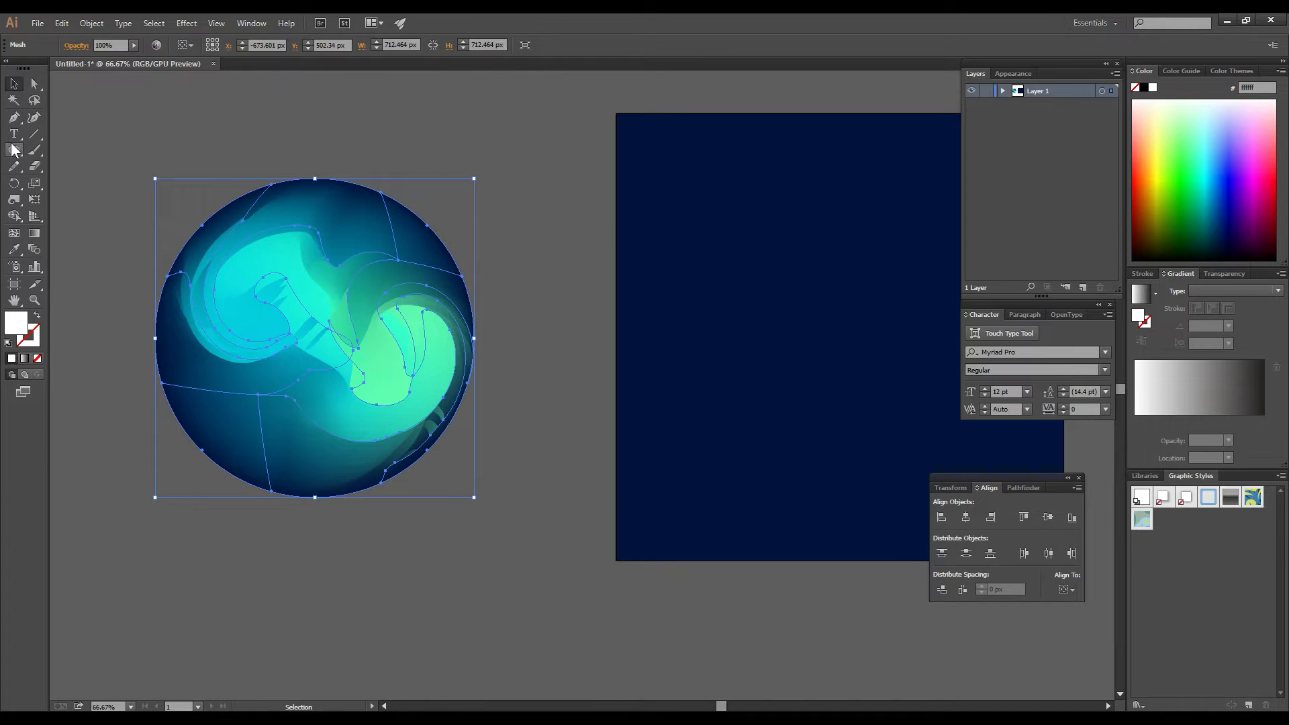
drag(314, 283, 838, 293)
drag(705, 250, 413, 246)
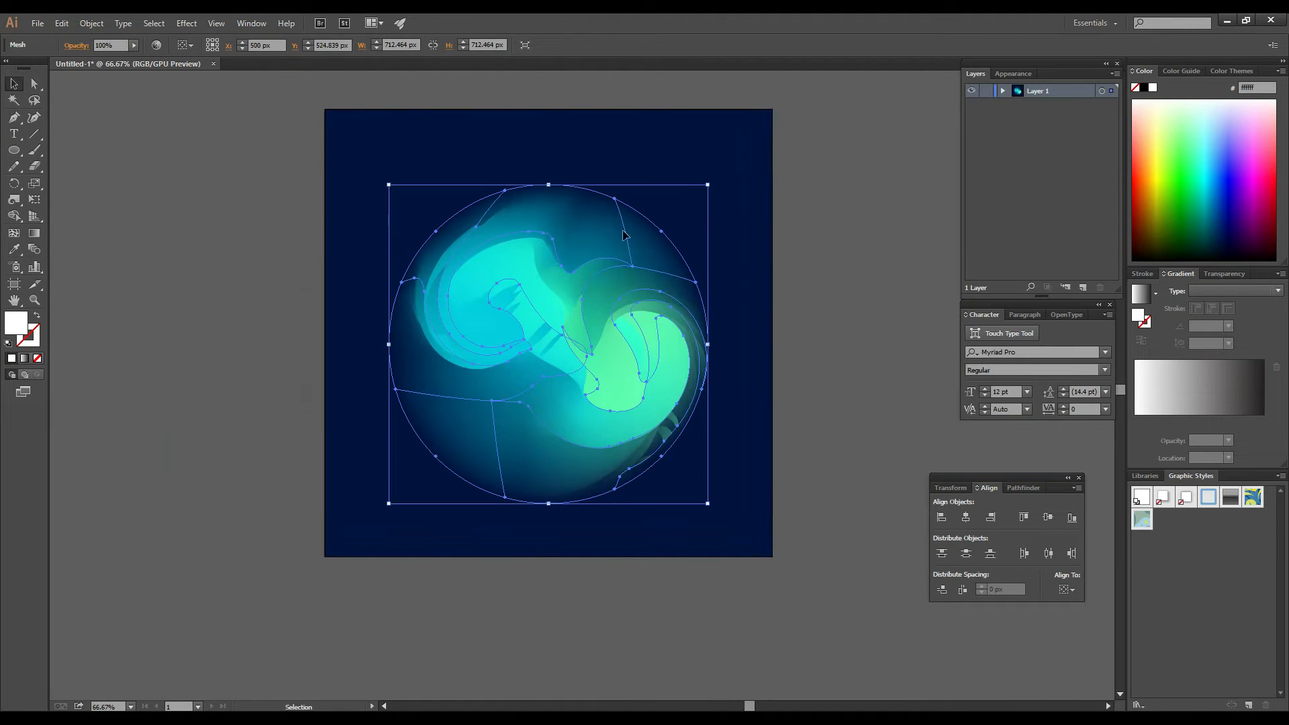
drag(709, 186, 749, 124)
key(ctrl+shift+a)
Step: Duplicate the swirled circle onto the empty canvas to the left of the artboard
scroll(647, 328, down, 1)
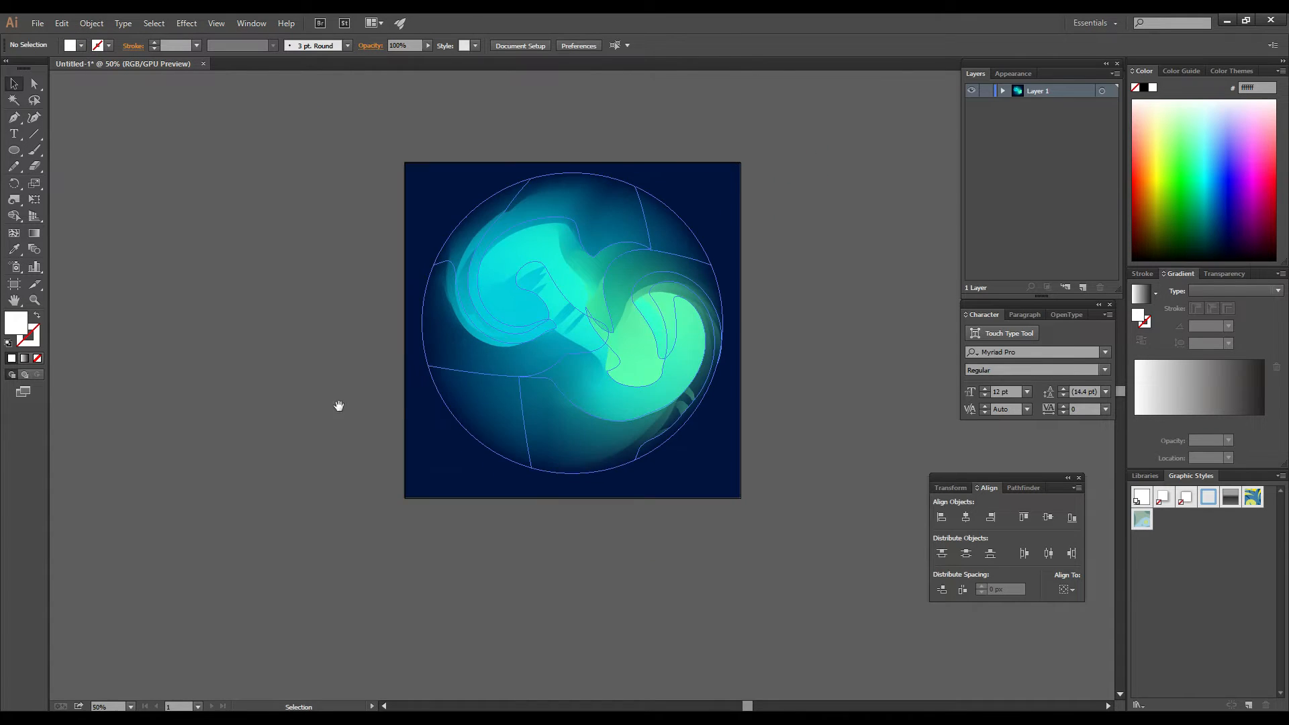
drag(181, 474, 322, 395)
drag(693, 269, 205, 373)
Step: Draw a 448 × 1006 px white rectangle below the duplicated circle and round its top-left corner to about 314 px
drag(13, 150, 62, 149)
mouse_move(393, 471)
mouse_down()
mouse_move(544, 333)
mouse_move(670, 627)
mouse_move(647, 702)
mouse_move(687, 661)
mouse_up()
key(a)
drag(533, 314, 638, 423)
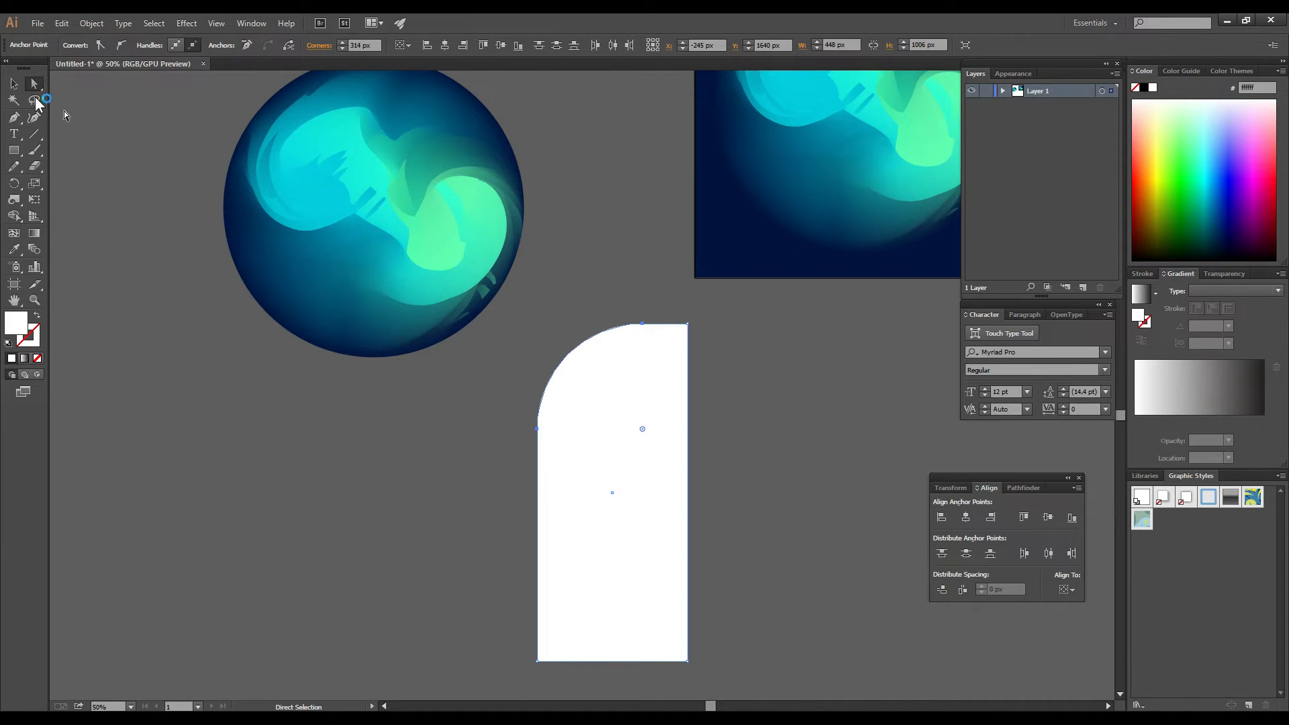
Step: Move the duplicated circle over the white rounded rectangle
click(14, 83)
drag(411, 203, 537, 439)
key(ctrl+z)
shift+click(414, 209)
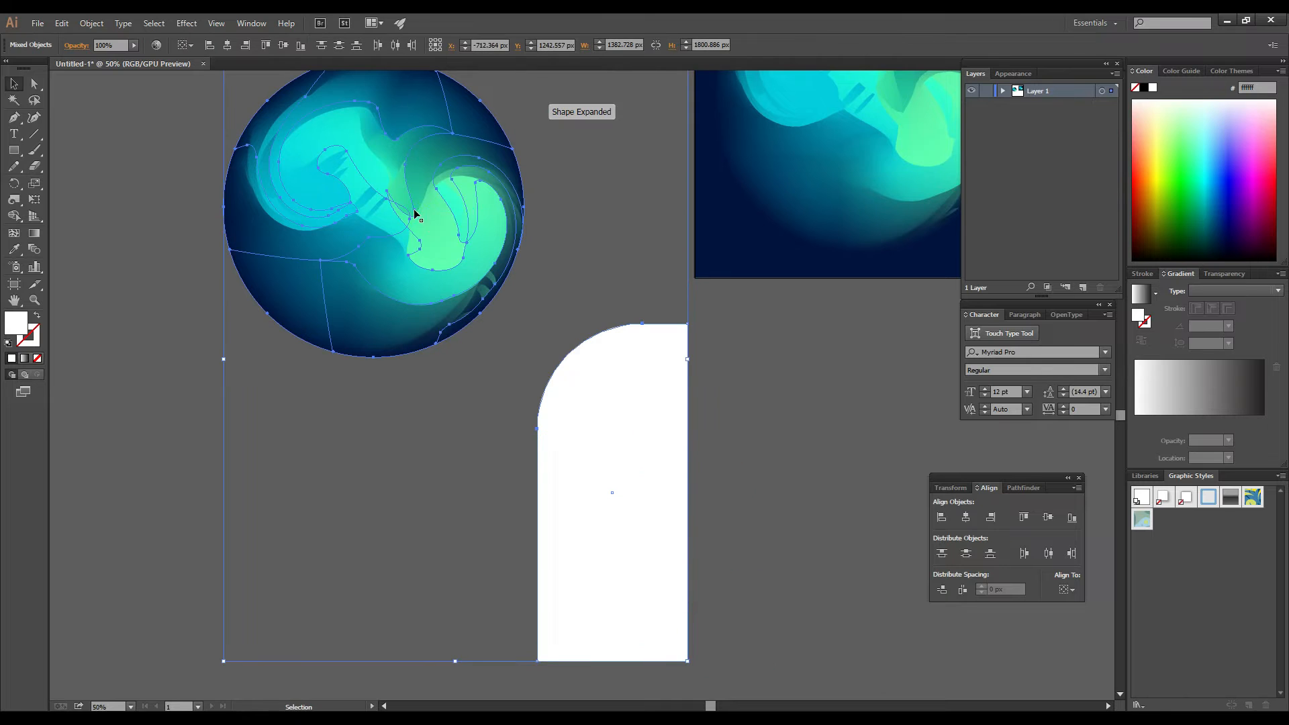
click(200, 179)
click(368, 190)
drag(368, 190, 621, 435)
Step: Enlarge the duplicated circle to 1178 px and position it to cover the whole rounded rectangle
scroll(621, 435, down, 1)
scroll(621, 435, down, 1)
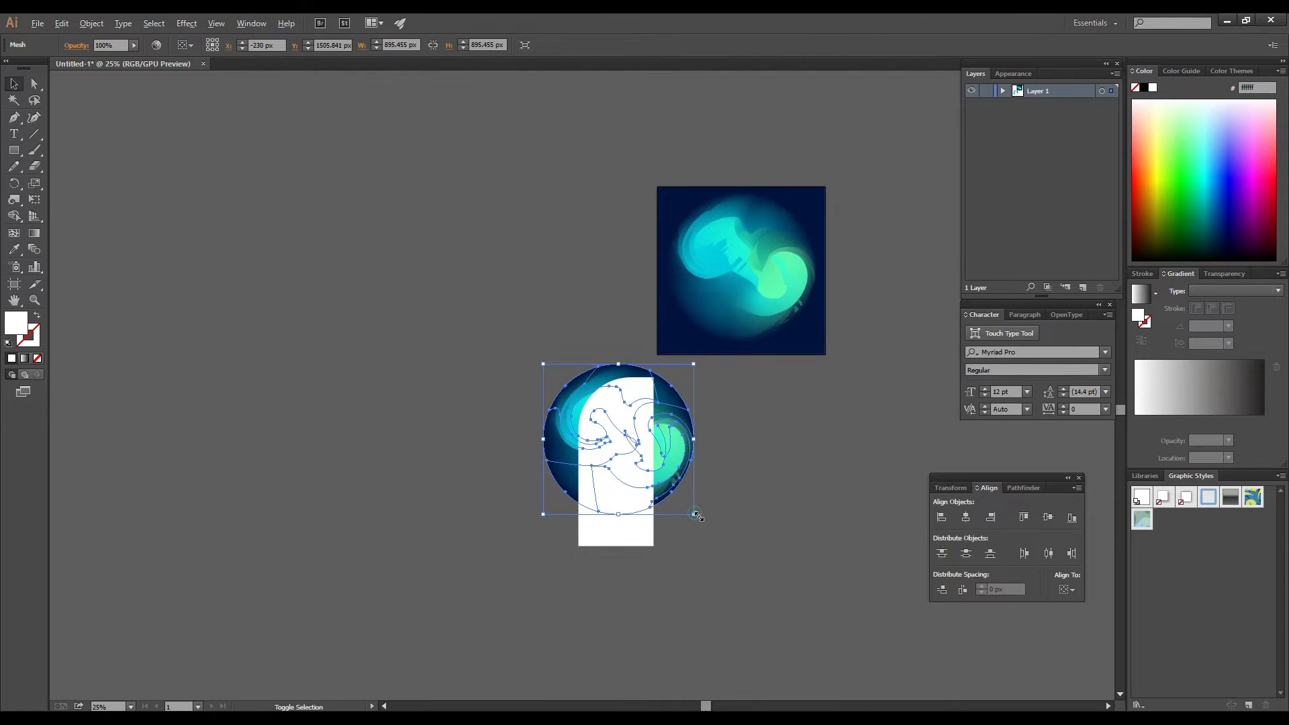
drag(696, 515, 712, 533)
drag(690, 477, 690, 500)
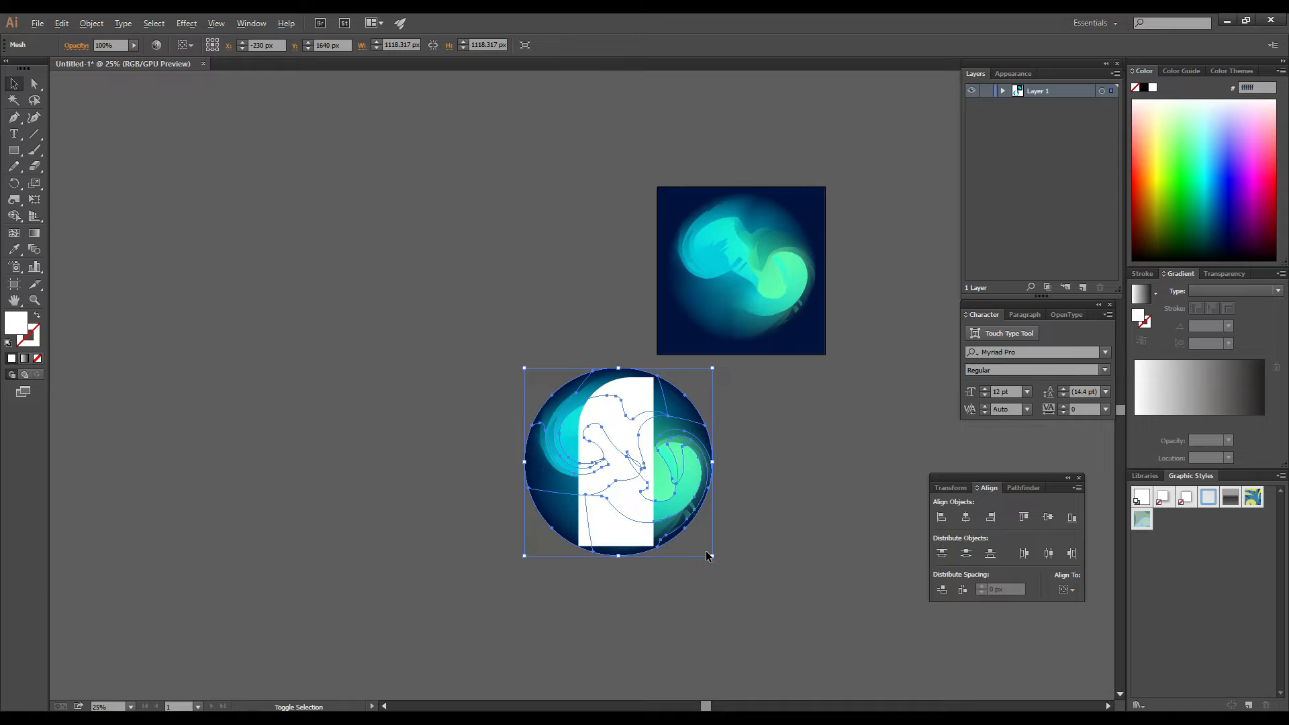
drag(712, 555, 717, 560)
Step: Clip the duplicated circle to the rounded rectangle with a clipping mask
click(762, 460)
drag(731, 405, 669, 447)
right_click(633, 441)
click(678, 518)
click(676, 490)
double_click(634, 452)
double_click(796, 444)
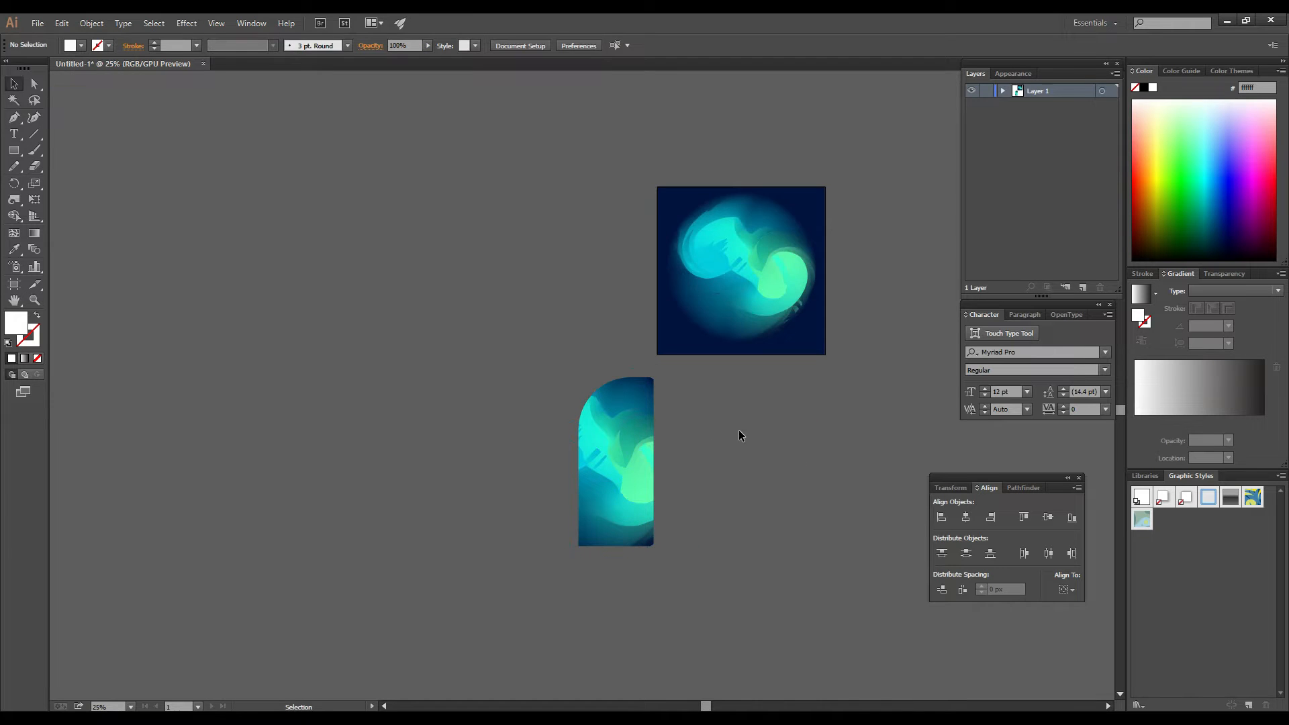
key(ctrl+z)
double_click(752, 422)
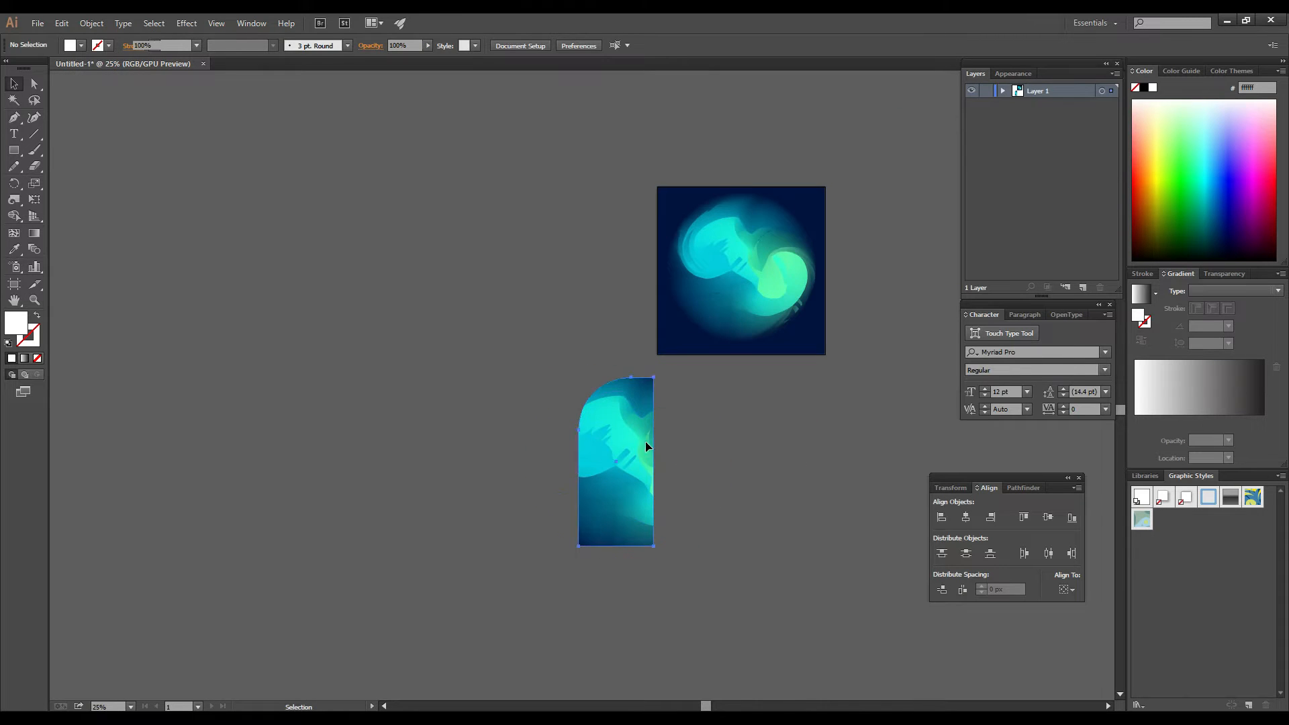
Step: Isolate the clip group and reflect the mesh circle inside it across the vertical axis
double_click(646, 441)
right_click(669, 441)
mouse_move(738, 525)
click(811, 572)
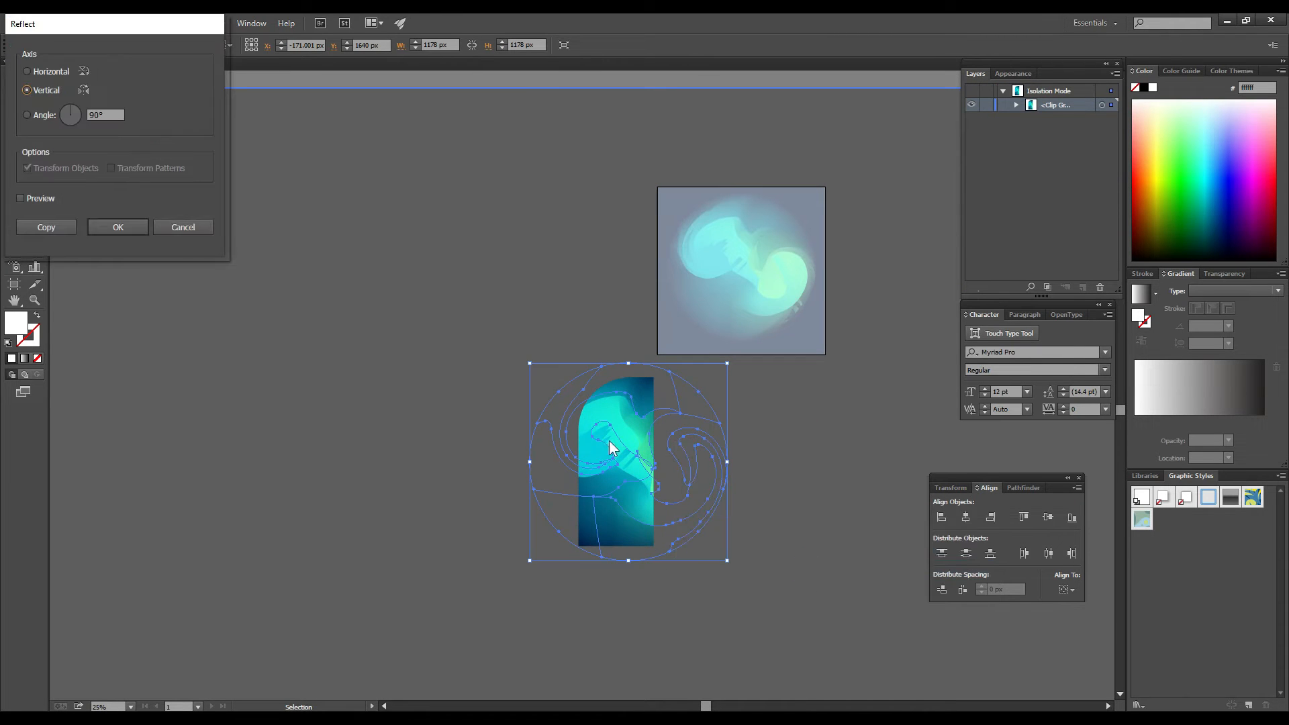
click(117, 227)
Step: Enlarge the reflected circle to 1370 px, reposition it inside the clipping shape and leave isolation mode
drag(681, 457, 691, 460)
drag(738, 370, 759, 354)
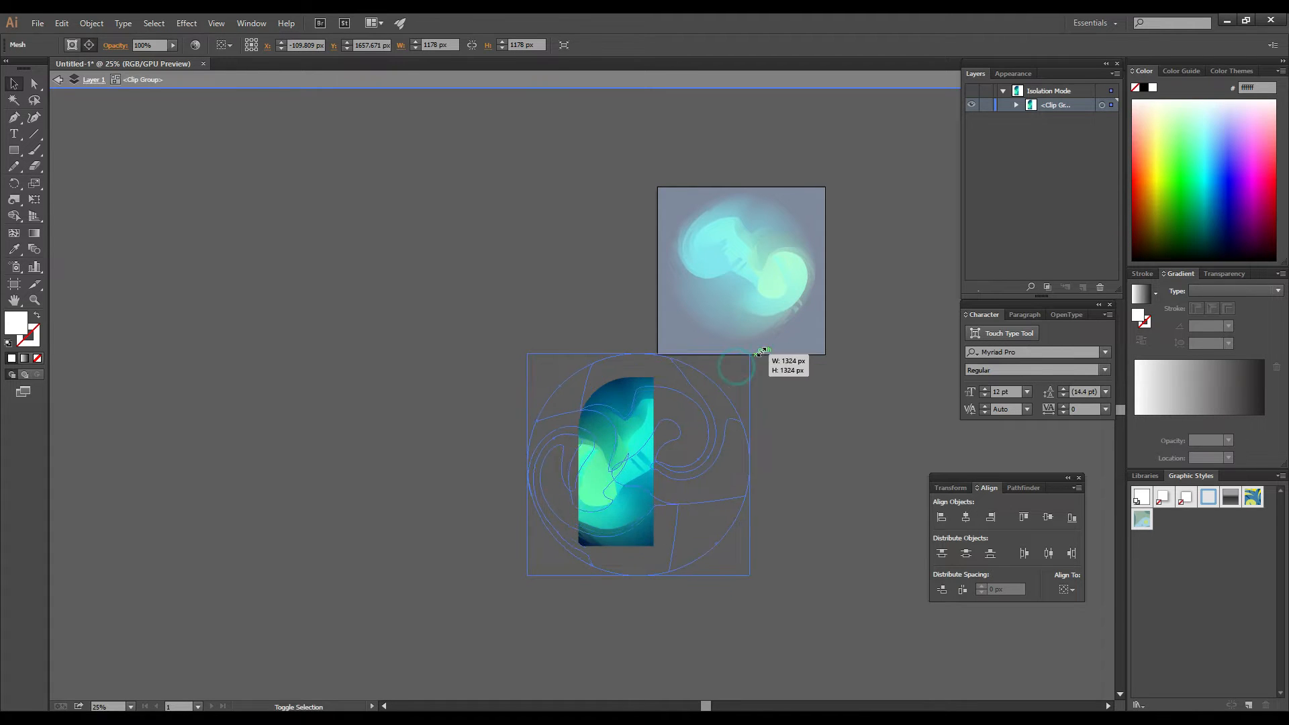
drag(711, 426, 718, 441)
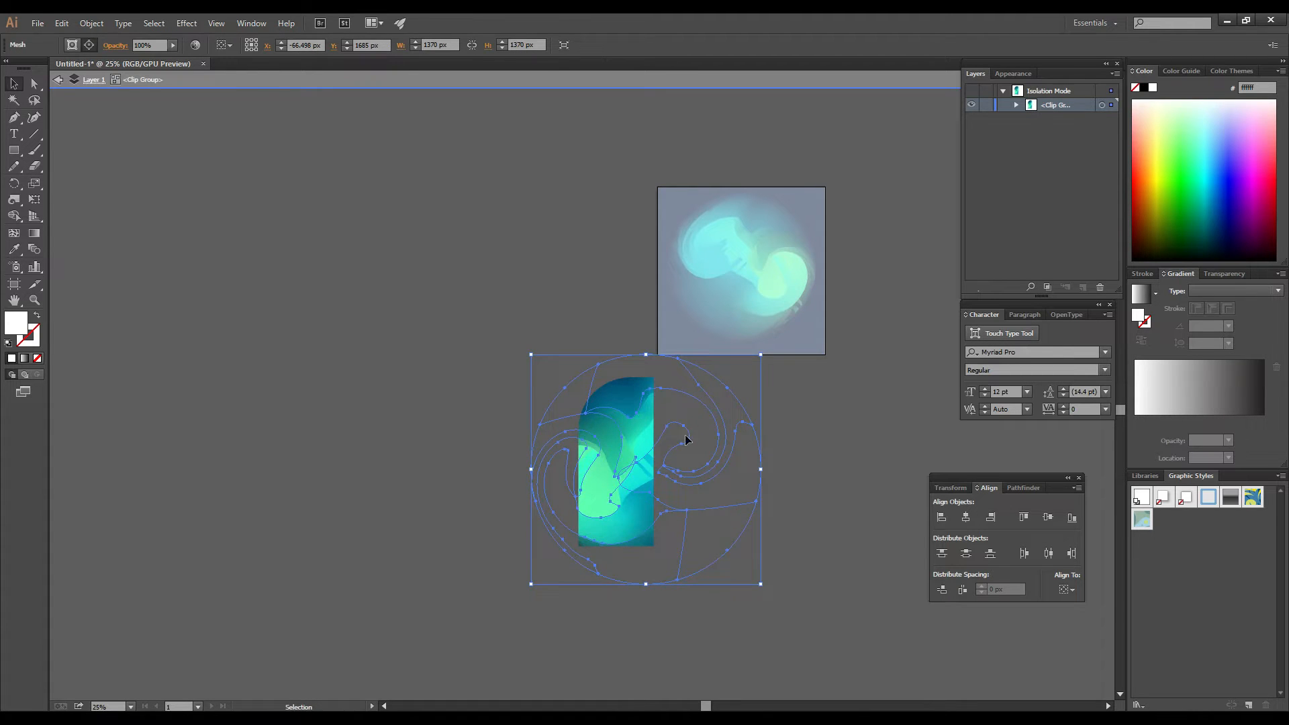
click(211, 197)
double_click(377, 277)
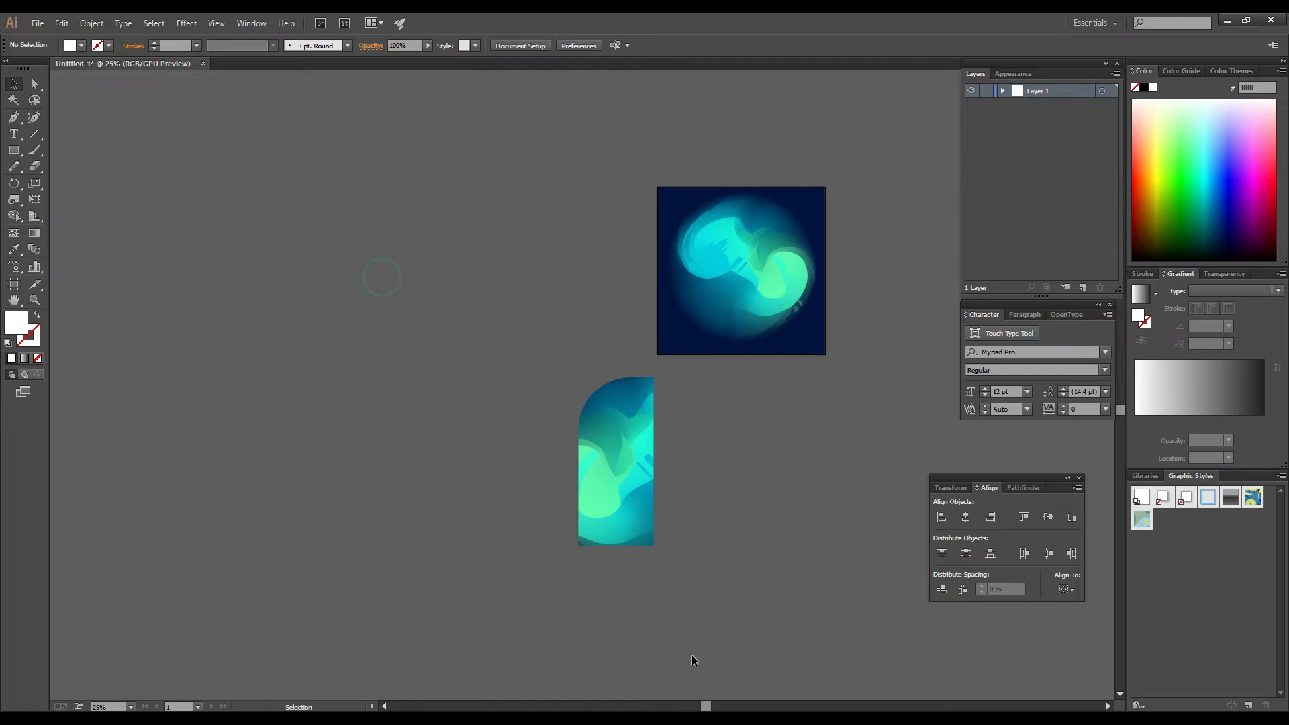
Step: Move the clipped gradient shape onto the artboard, flush with its right edge and extending below it
click(611, 502)
drag(626, 492, 716, 383)
scroll(792, 324, up, 2)
drag(731, 328, 636, 436)
key(ctrl+z)
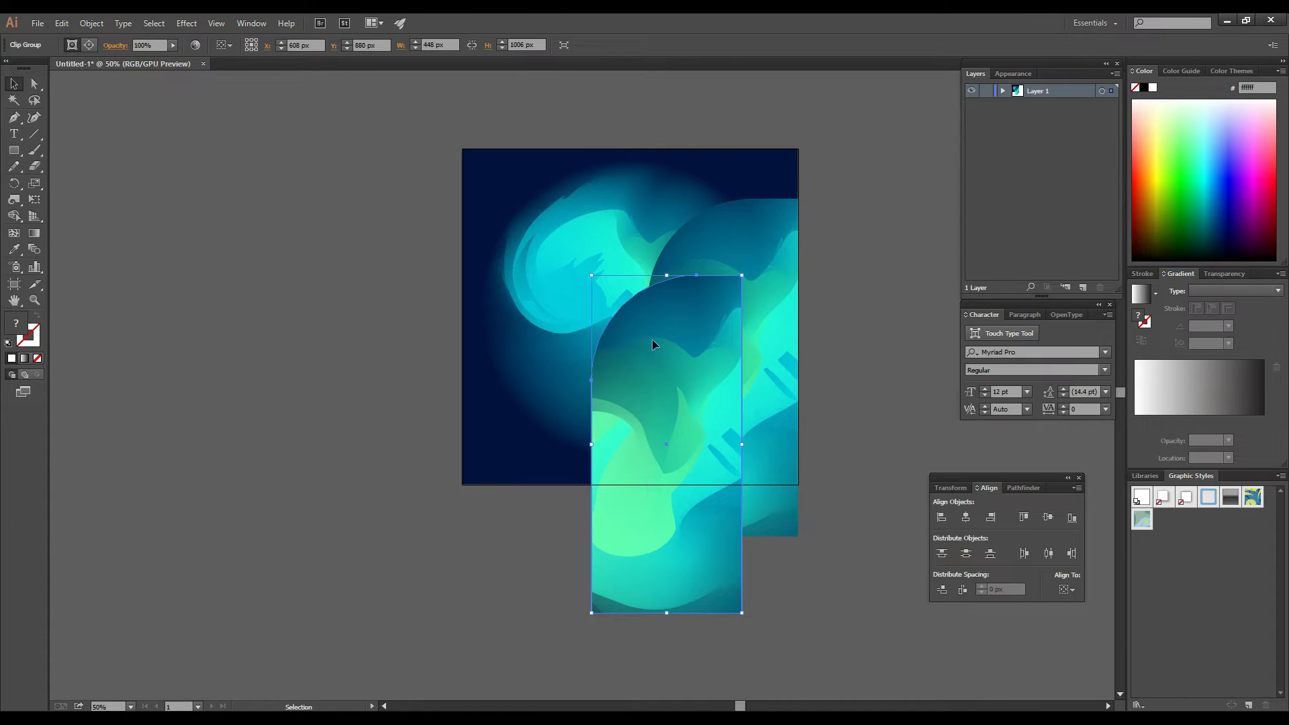
key(ctrl+z)
Step: Draw a rectangle about 452 × 1132 px to the left of the artboard and round its top-left corner
drag(18, 151, 64, 154)
drag(228, 285, 366, 285)
mouse_move(291, 231)
mouse_down()
mouse_move(452, 618)
mouse_move(442, 610)
mouse_up()
click(34, 83)
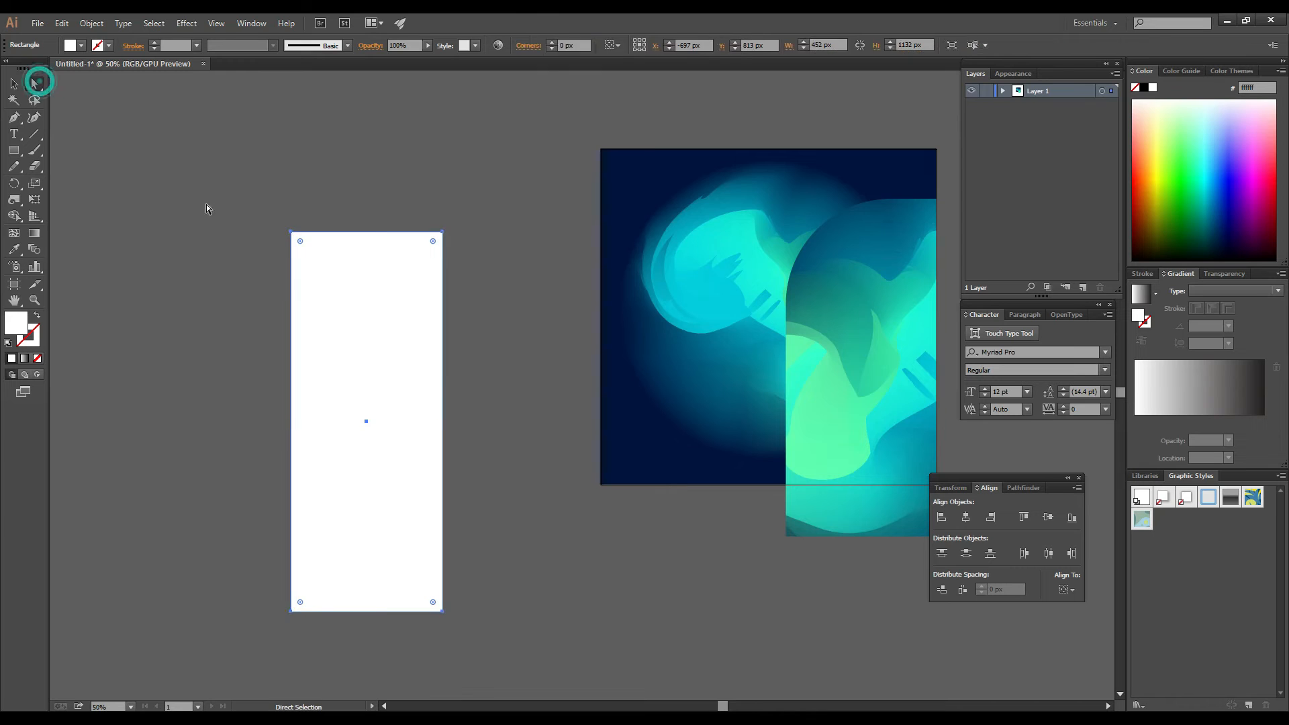
drag(301, 243, 397, 340)
Step: Give the new rounded rectangle the background's navy color and place it behind the clipped gradient shape on the artboard
key(i)
click(624, 451)
click(14, 83)
drag(412, 438, 884, 388)
drag(793, 373, 705, 382)
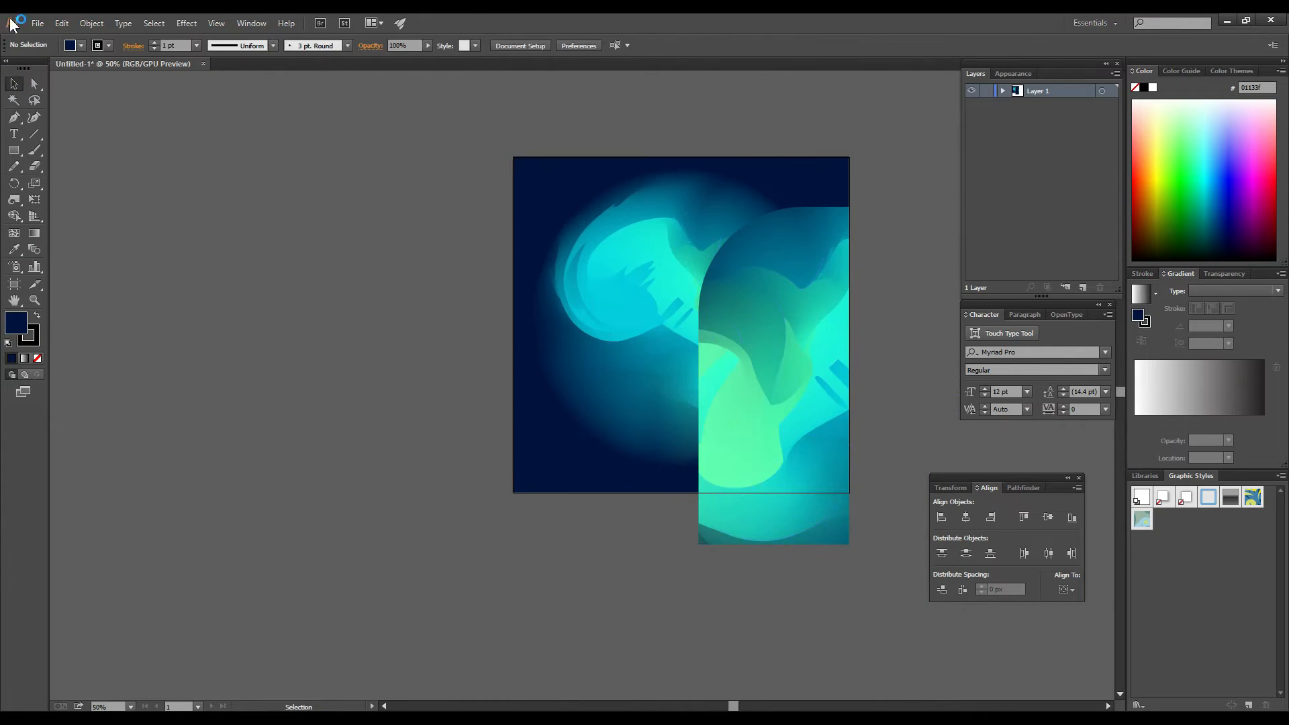
click(771, 249)
click(785, 214)
key(a)
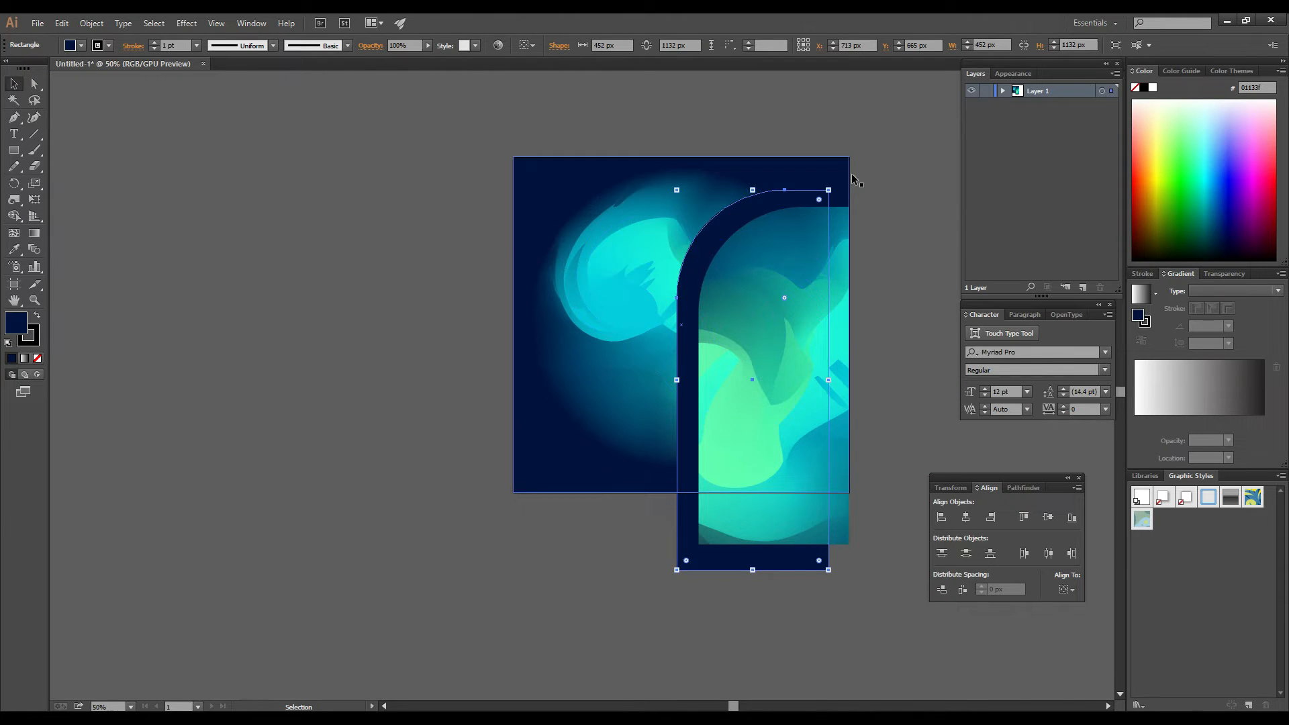
Step: Resize the navy rounded rectangle to 532 × 1150 px and align it with the artboard's right edge as a border
click(892, 173)
click(776, 201)
drag(828, 190, 856, 184)
click(882, 159)
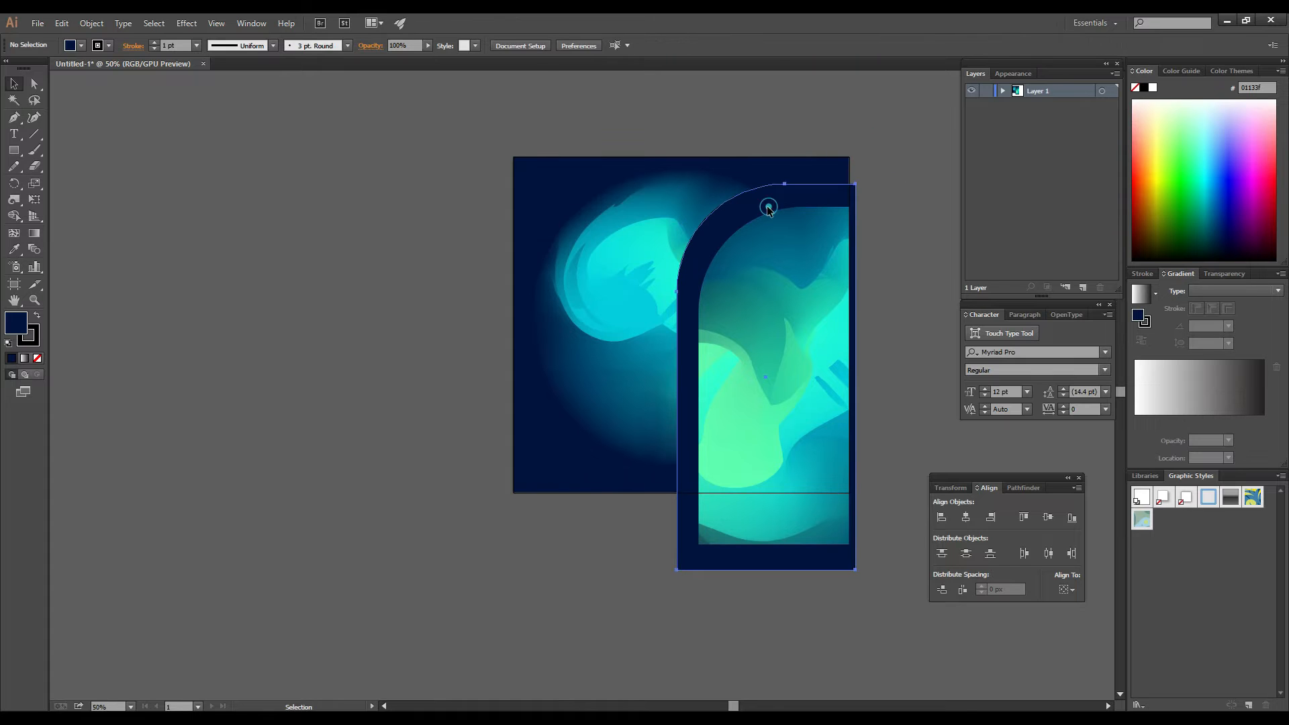
drag(768, 204, 761, 206)
click(920, 190)
Step: Duplicate the clipped gradient shape and place the copy to the left, behind the navy rounded rectangle
drag(791, 284, 705, 336)
key(ctrl+z)
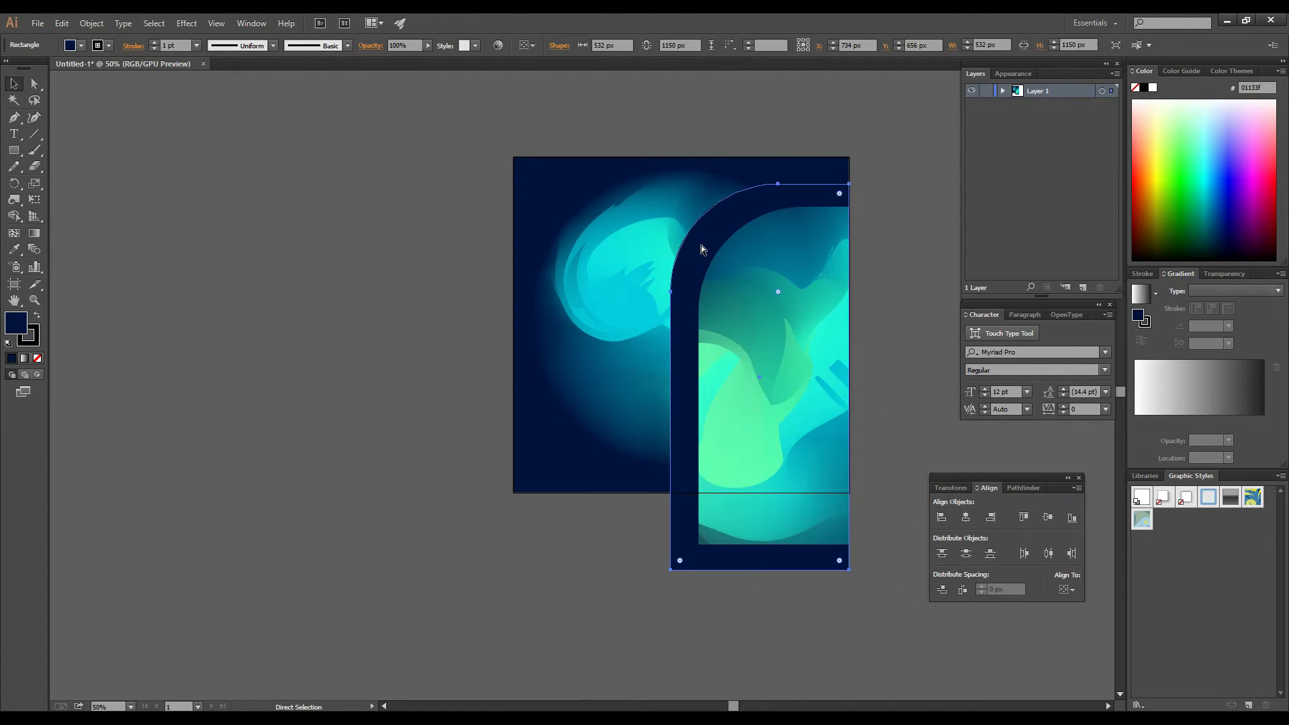
key(ctrl+shift+z)
drag(652, 392, 645, 353)
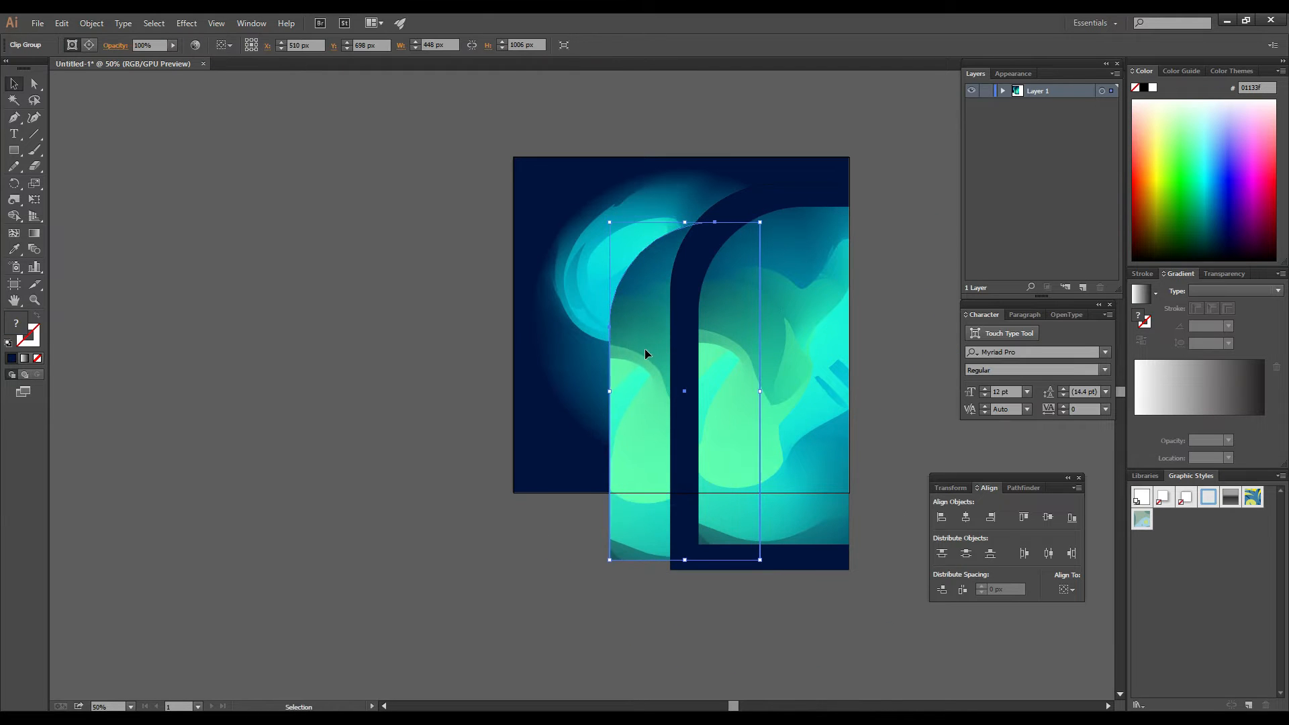
Step: Change the blending mode of the duplicated clipped shape to blend it with the artwork beneath
click(112, 47)
scroll(45, 67, down, 3)
scroll(45, 68, down, 4)
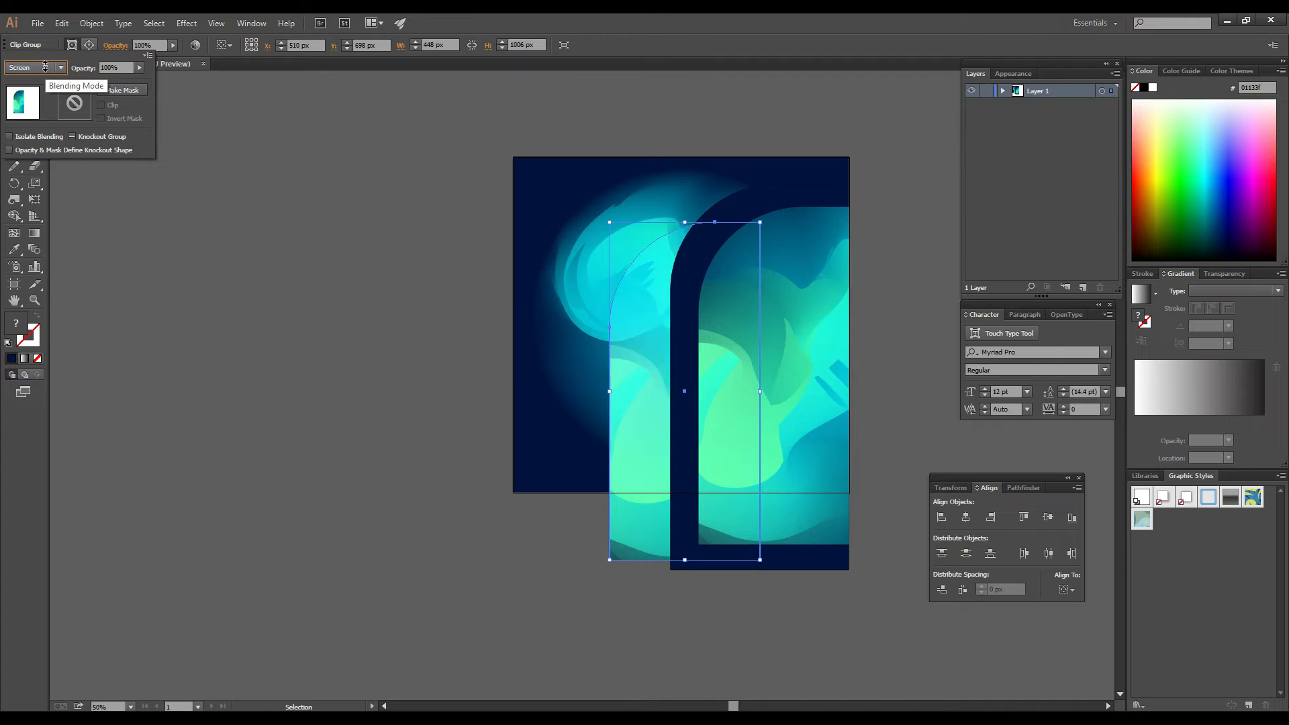
click(354, 271)
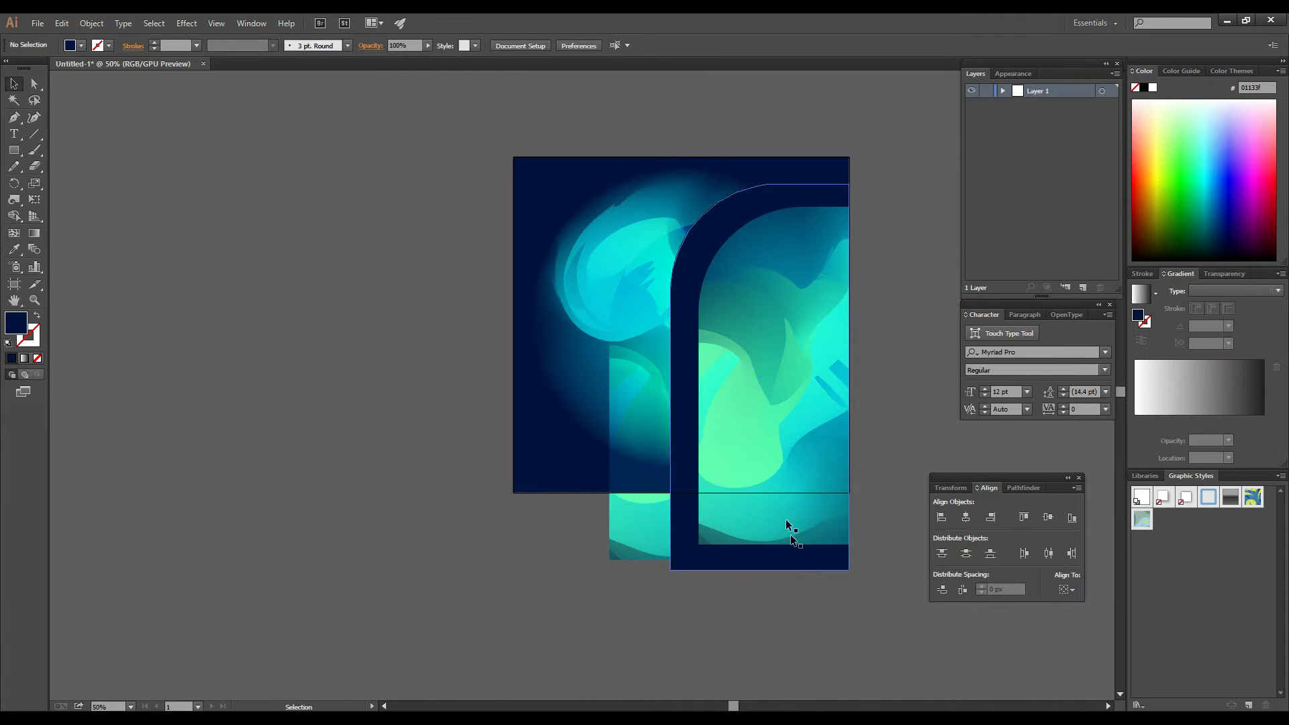
Step: Create a text area about 312 × 112 px to the left of the artboard and select it
click(14, 134)
drag(374, 208, 479, 245)
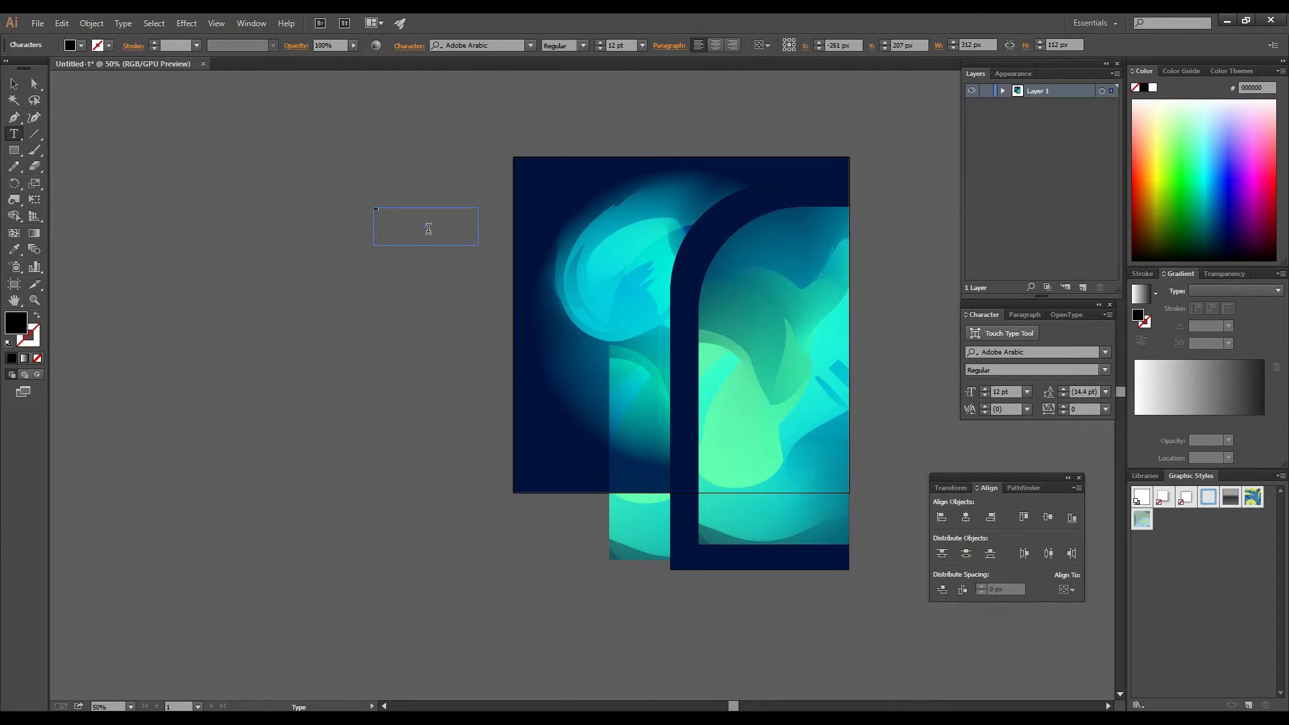
click(18, 89)
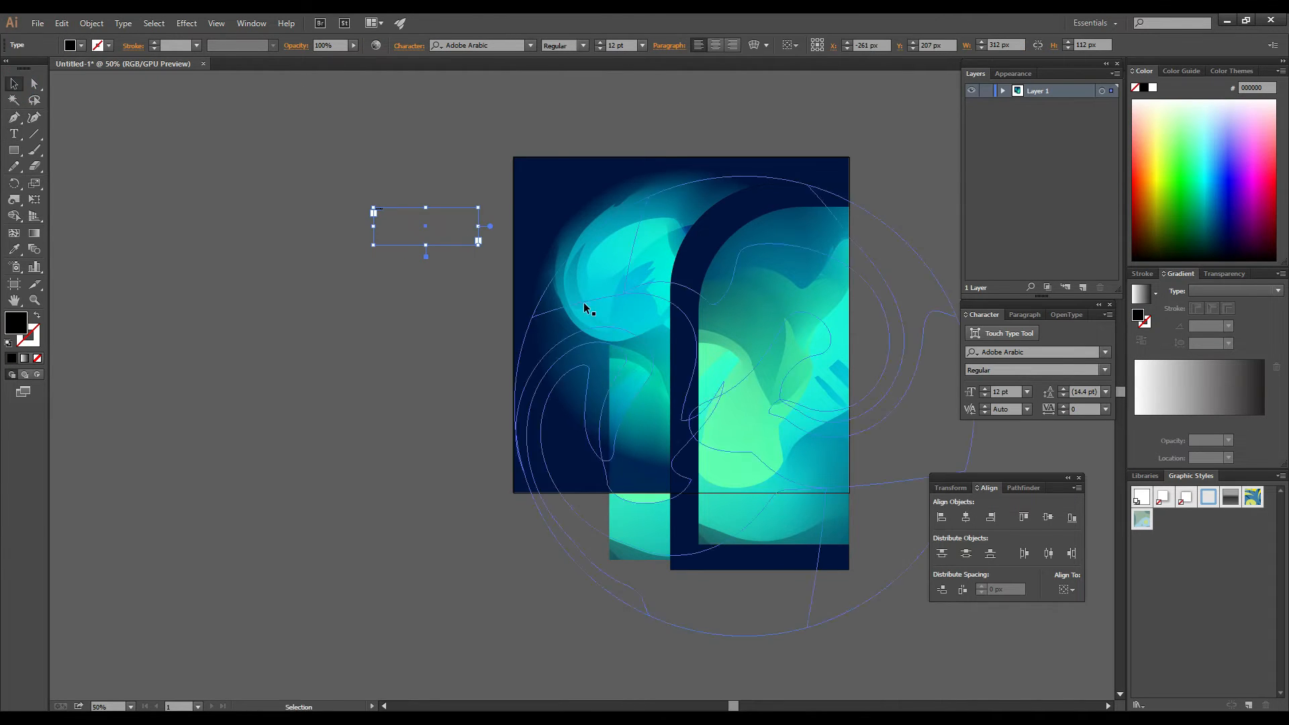
click(402, 211)
click(379, 209)
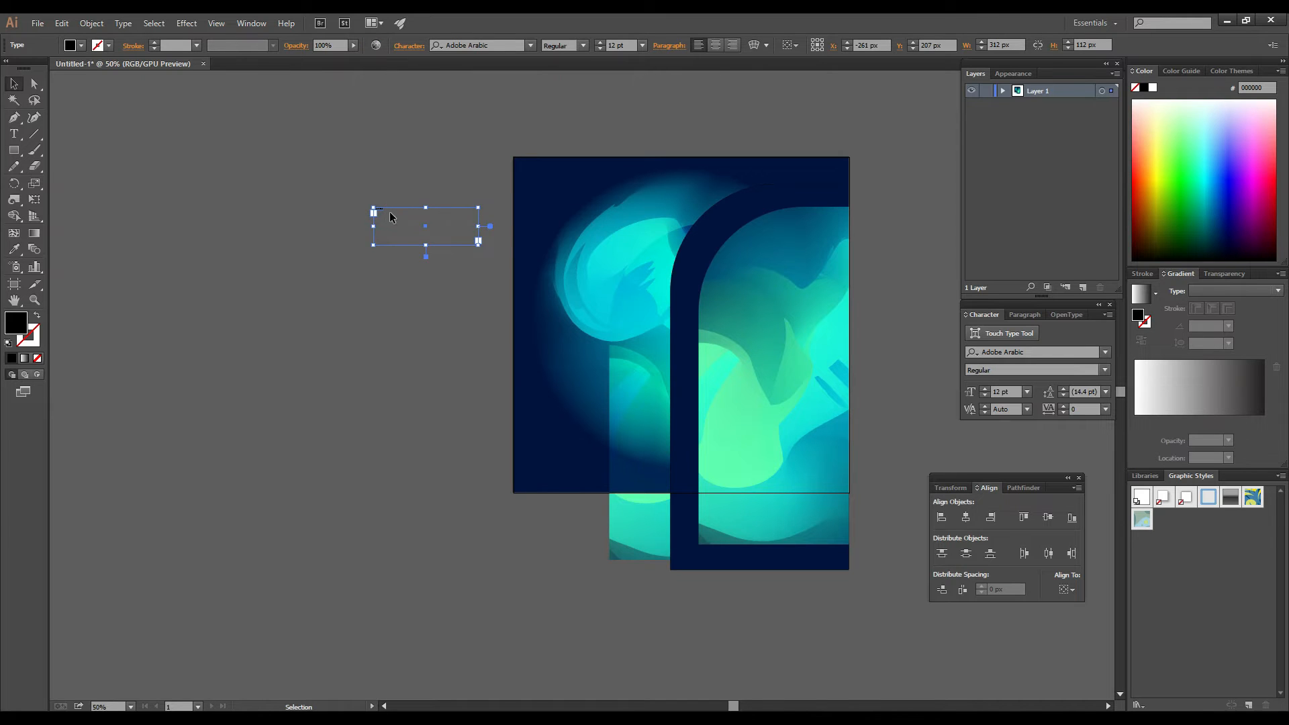
Step: Delete the empty text area left of the artboard and try placing point text there instead
key(Delete)
key(t)
click(311, 215)
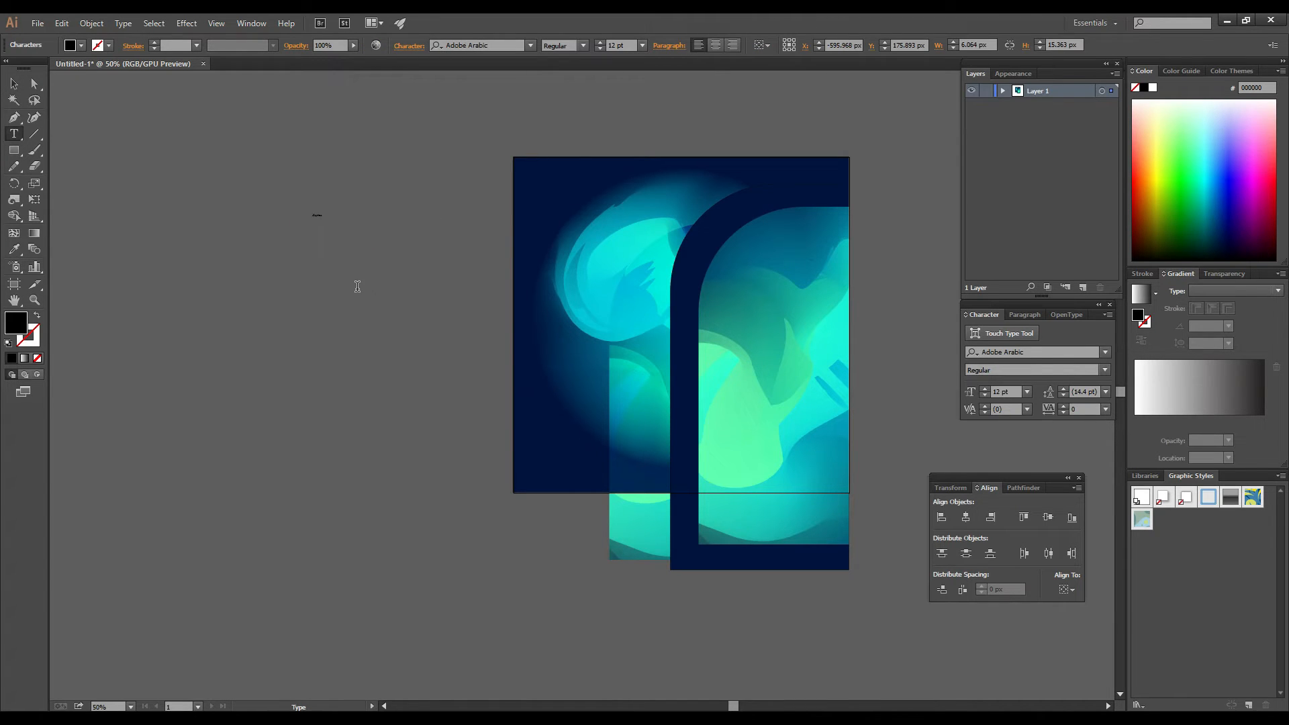
click(13, 86)
drag(322, 219, 411, 265)
key(ctrl+z)
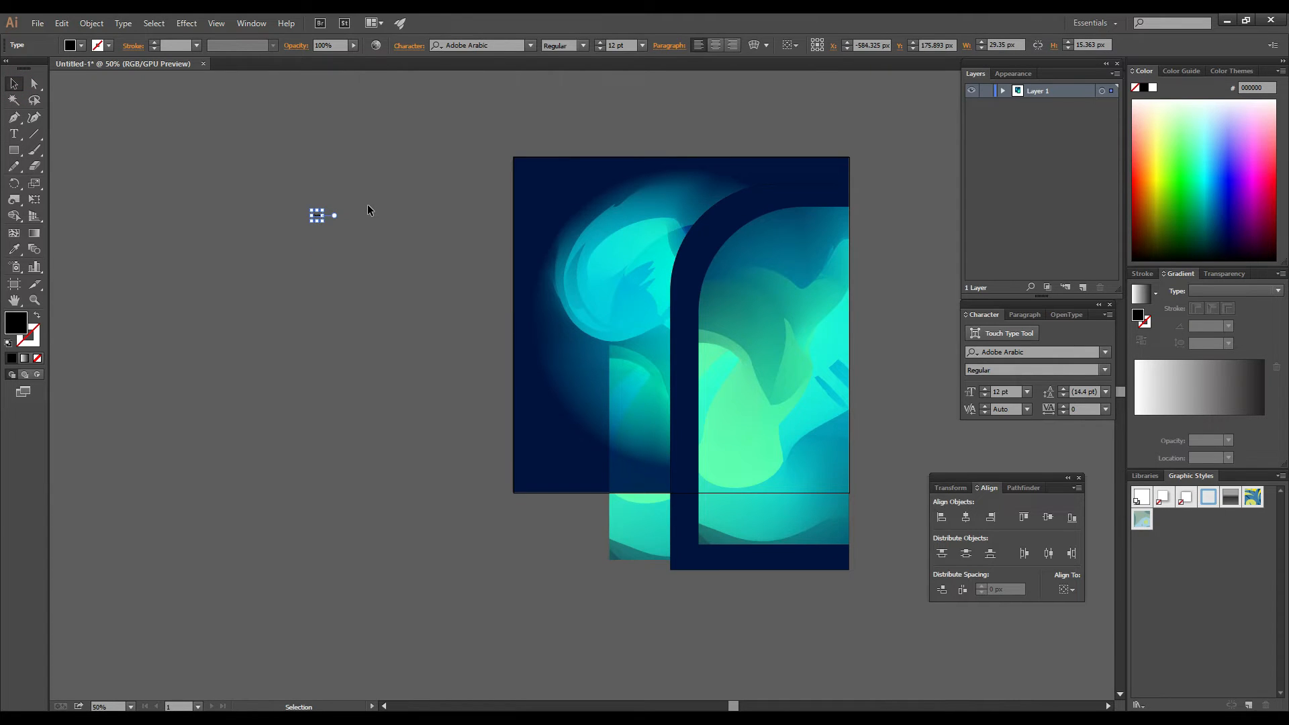
click(367, 205)
Step: Add the point text "Heading" left of the artboard and scale it to about 503 × 154 px
click(19, 136)
click(333, 247)
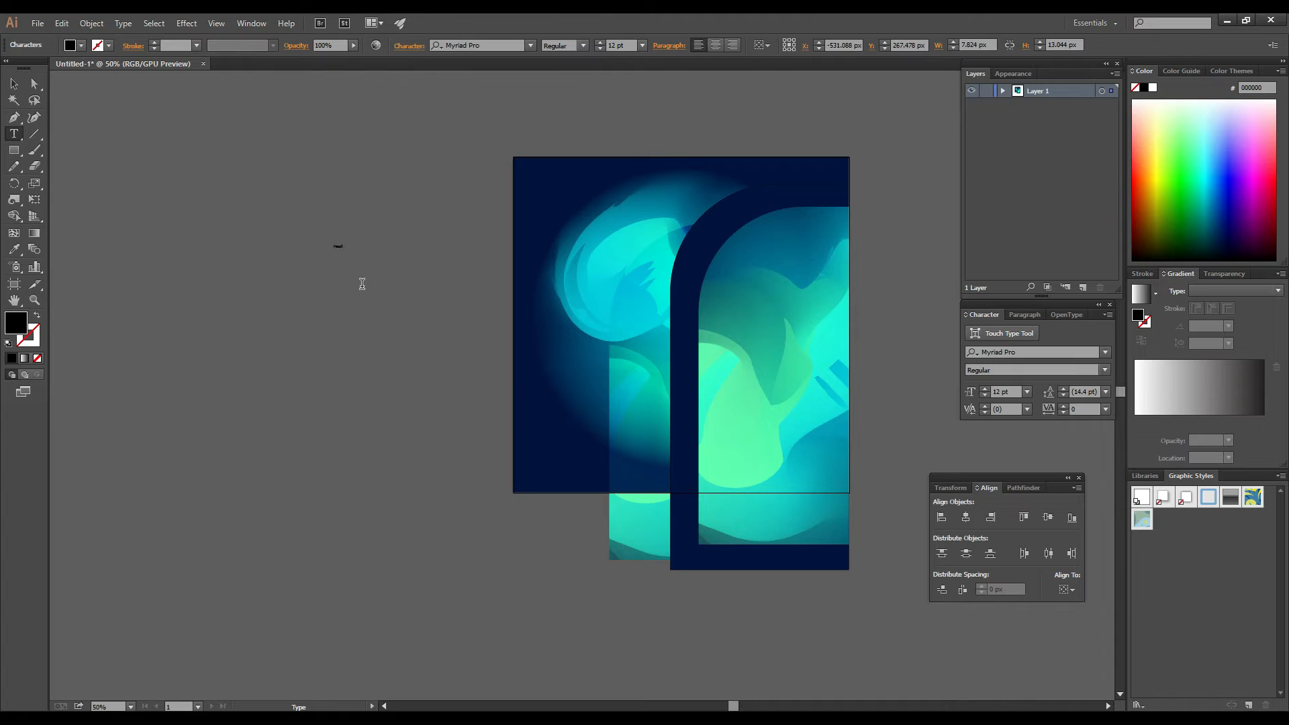
click(14, 86)
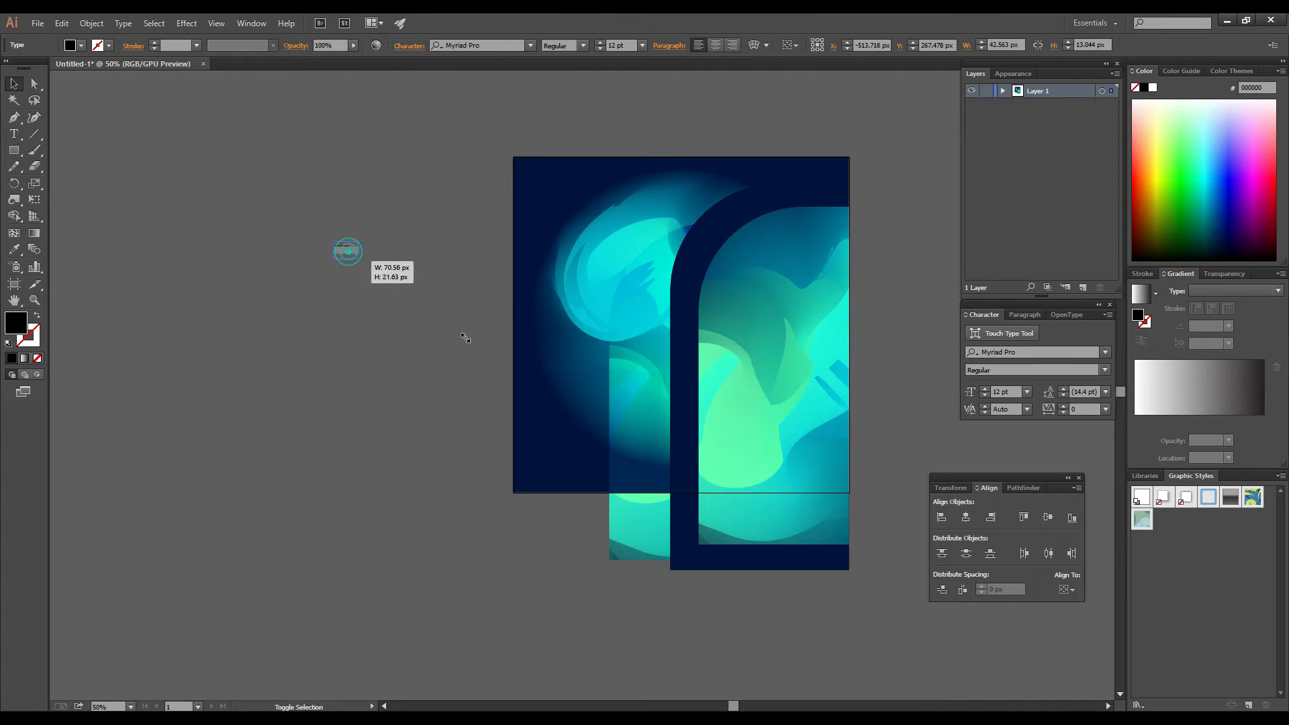
drag(383, 277, 466, 323)
Step: Set the heading text's font to Gilroy Medium
click(477, 47)
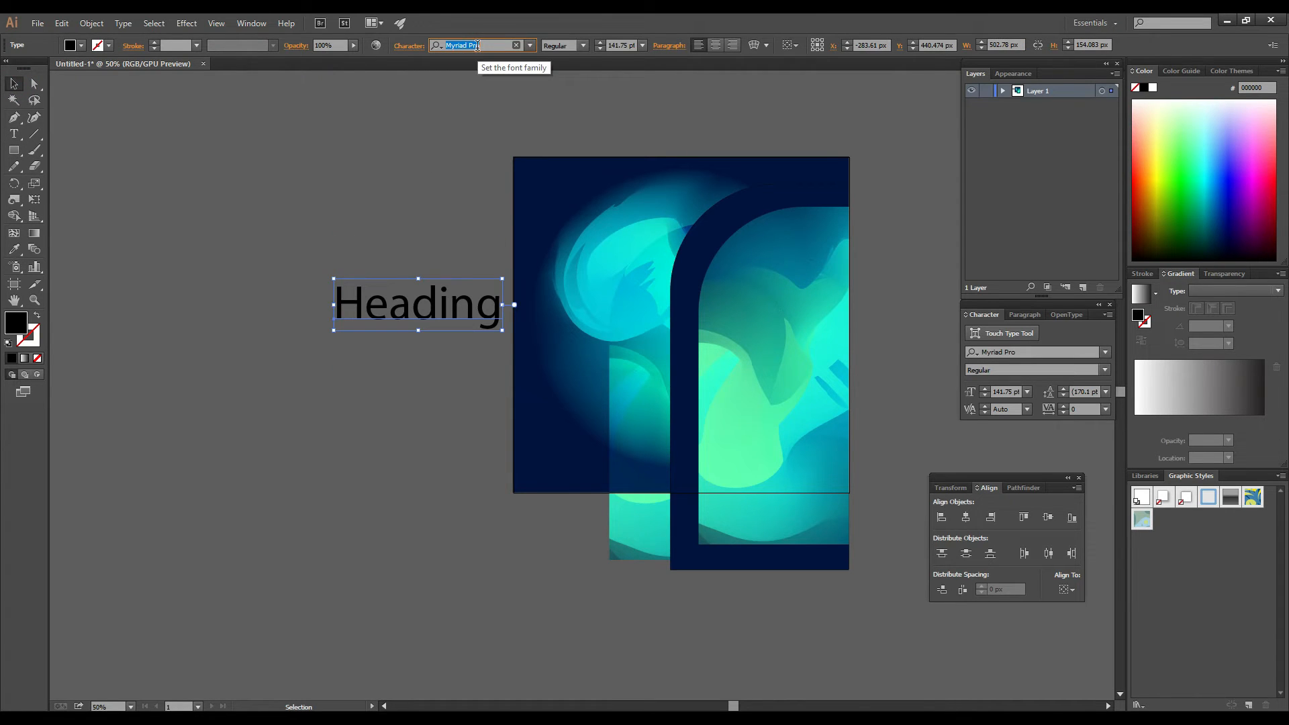
text(gilro)
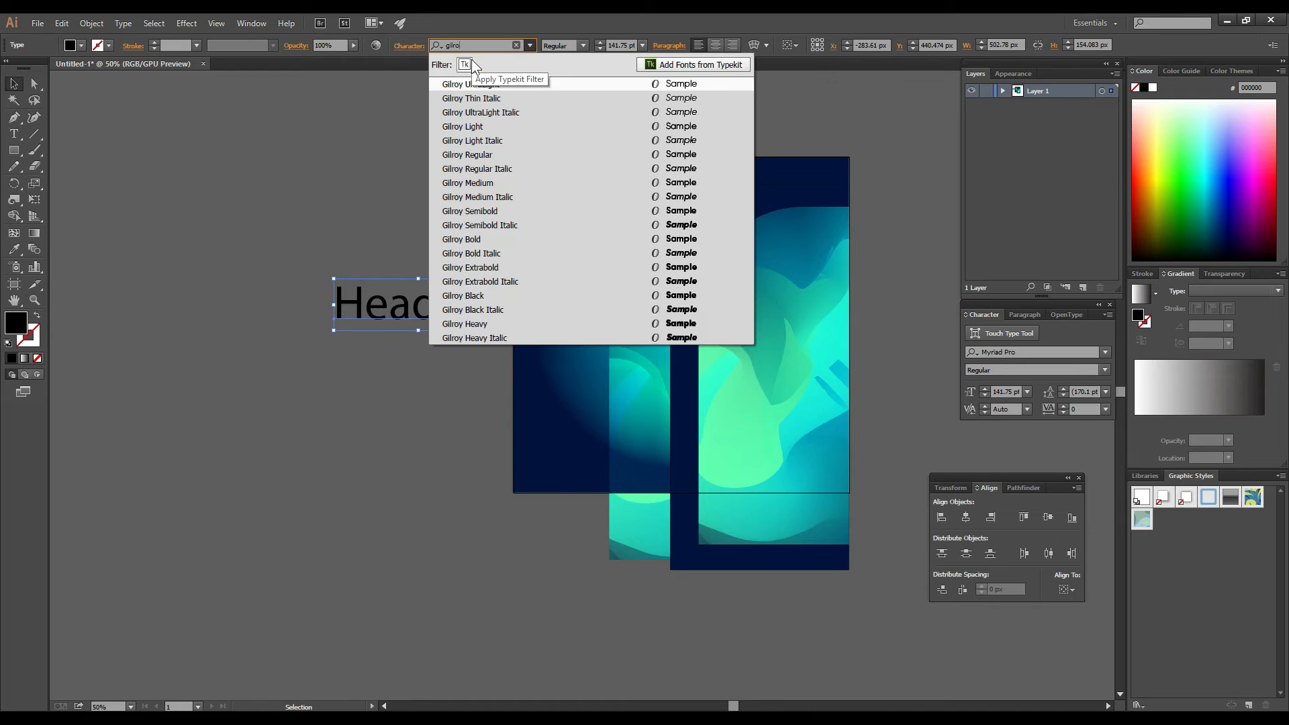
click(502, 187)
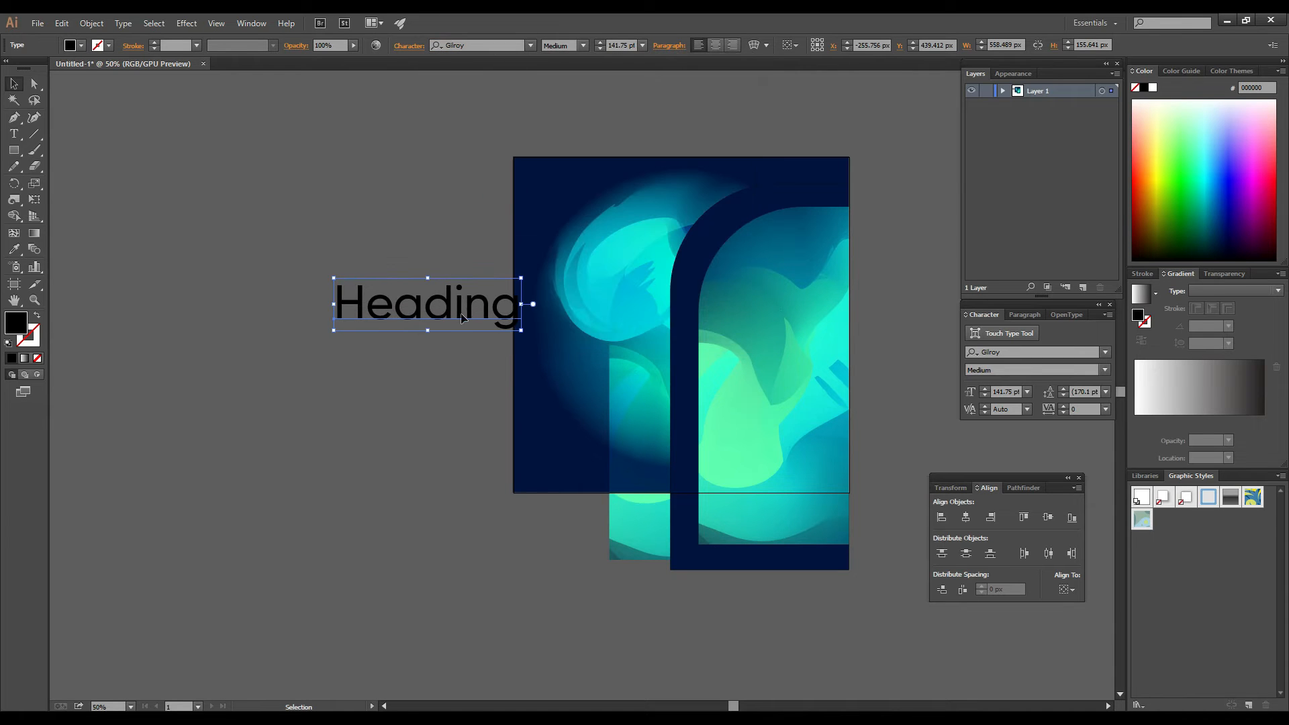
Step: Convert the heading text to uppercase and set its font style to Bold
click(125, 23)
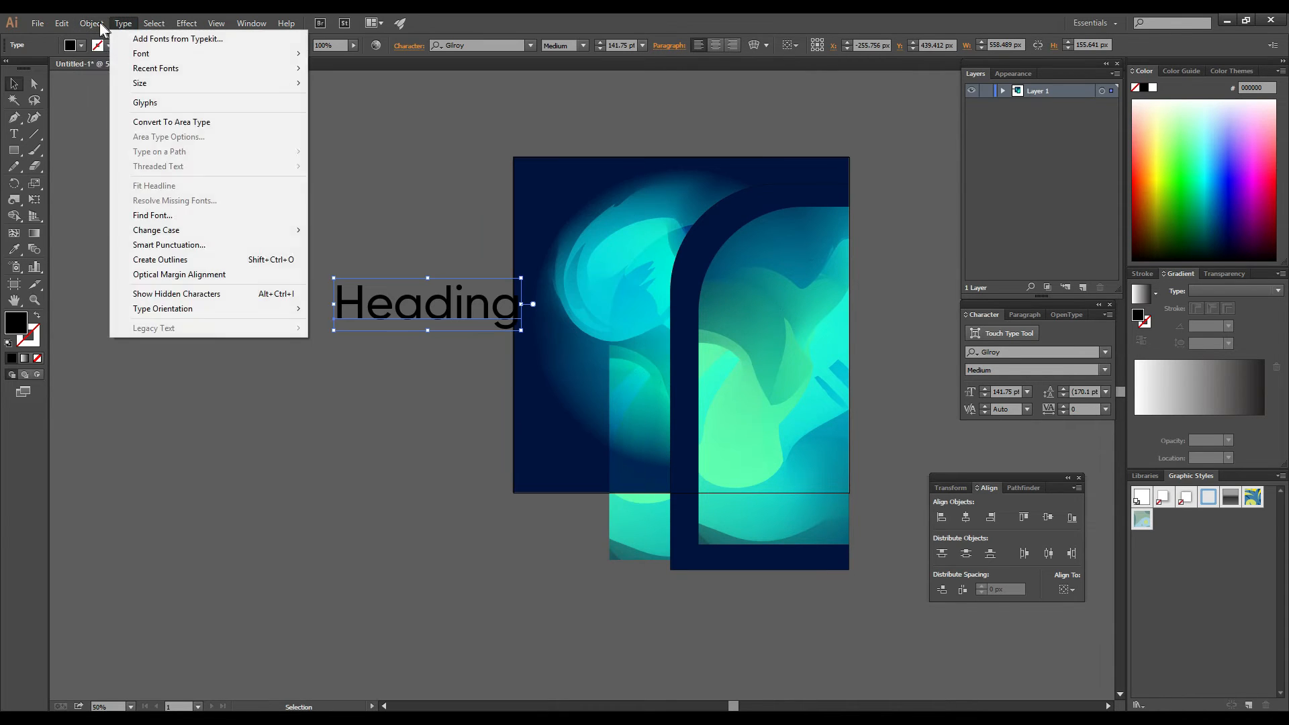
mouse_move(92, 23)
mouse_move(197, 230)
click(348, 229)
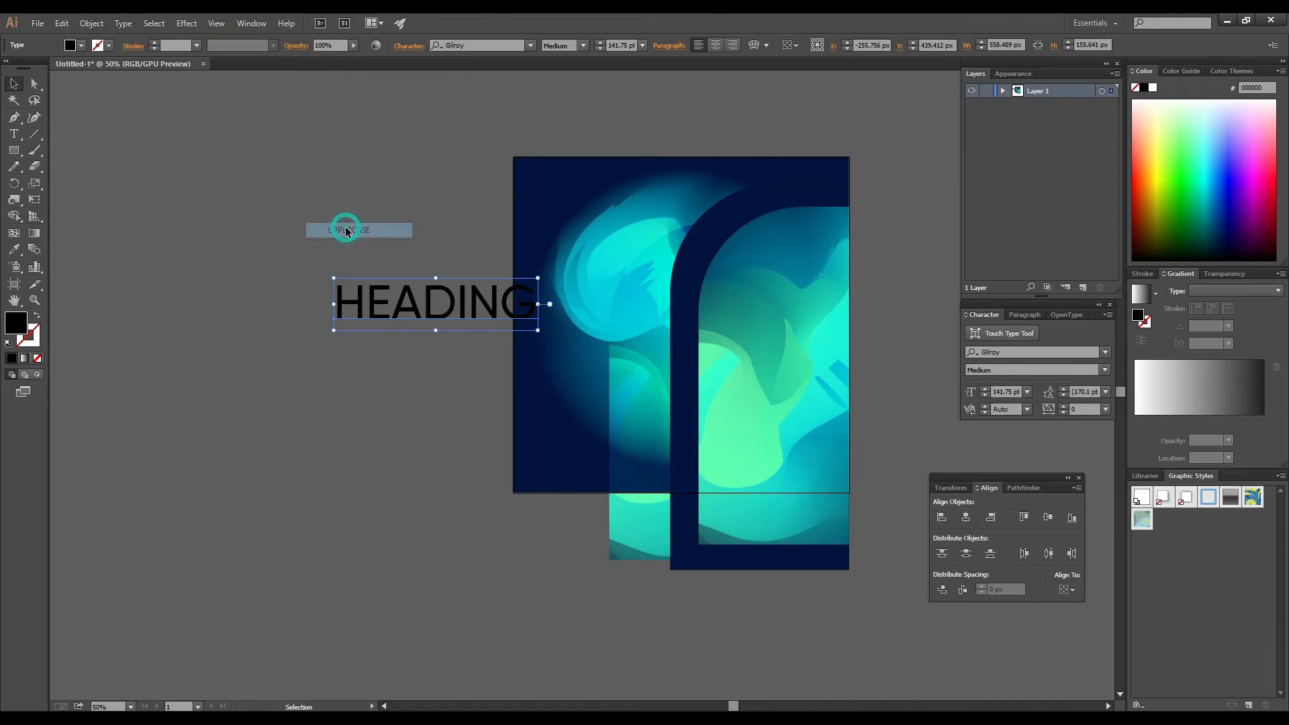
click(583, 45)
click(567, 223)
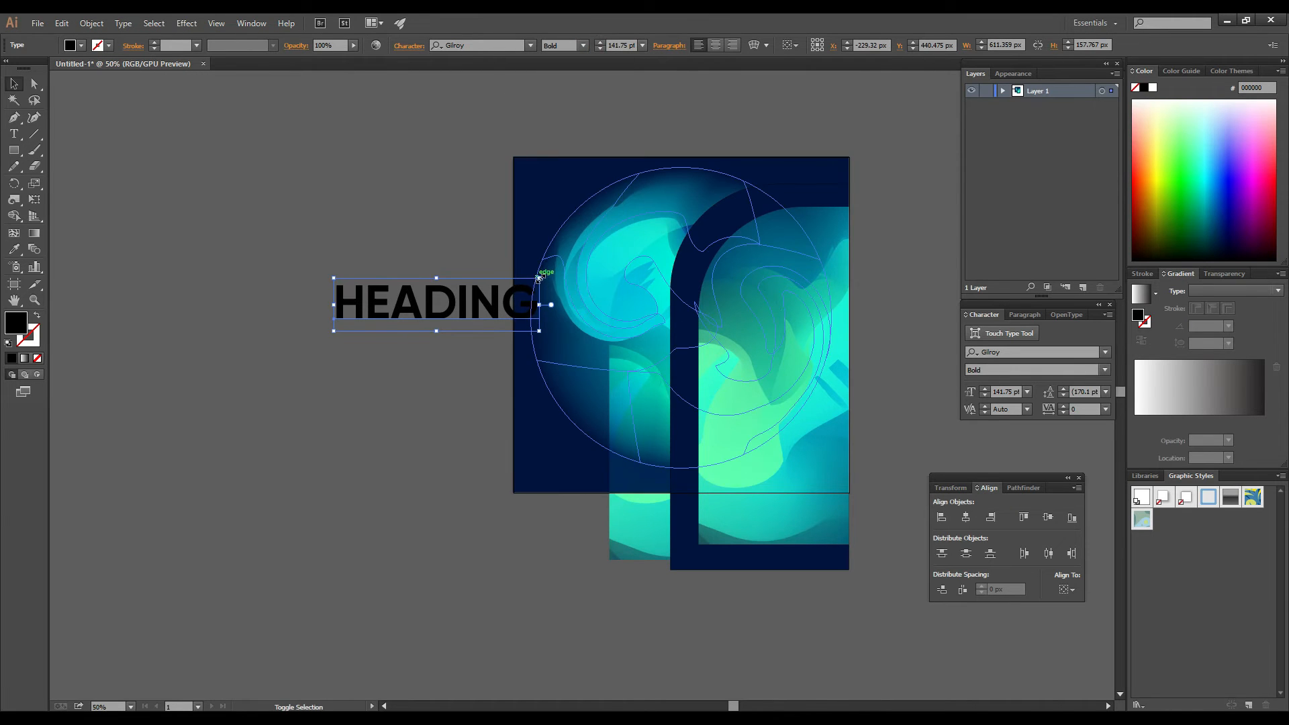
Step: Move the heading into the artboard's upper left area and scale it down to about 426 × 110 px
drag(462, 297, 655, 197)
shift+click(691, 191)
click(691, 134)
click(617, 226)
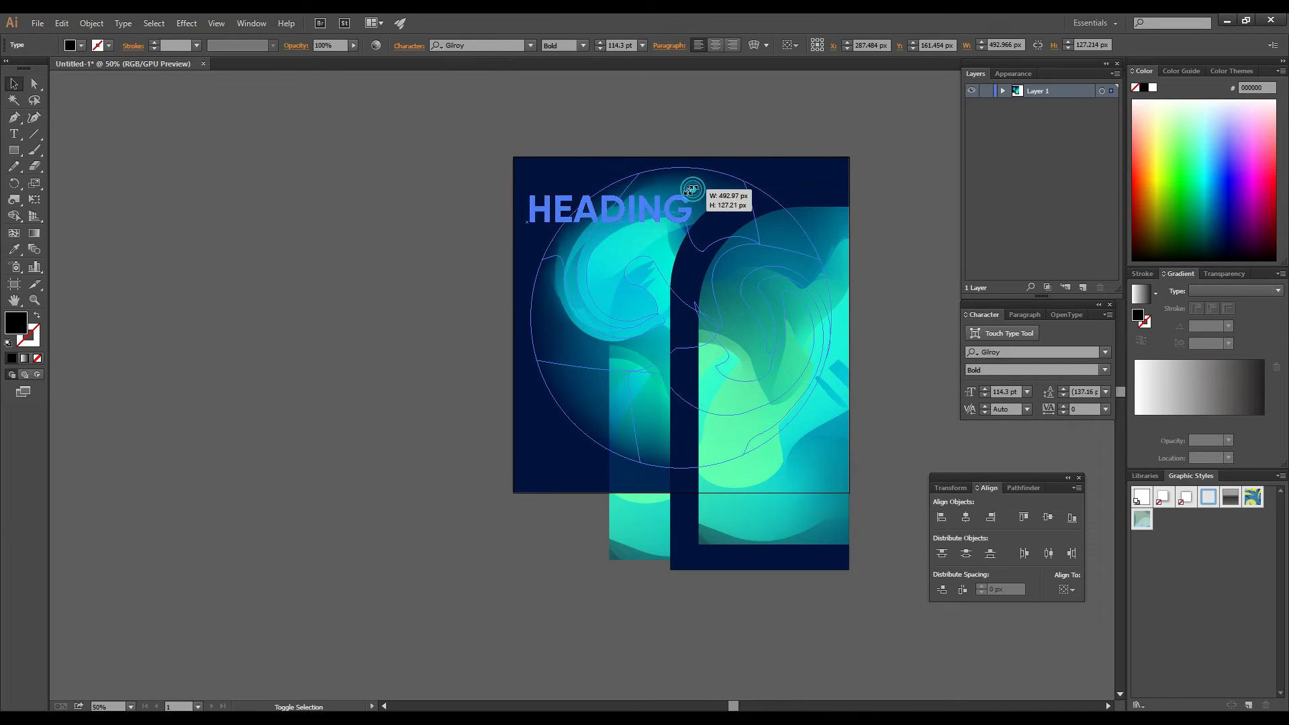
drag(617, 225, 641, 213)
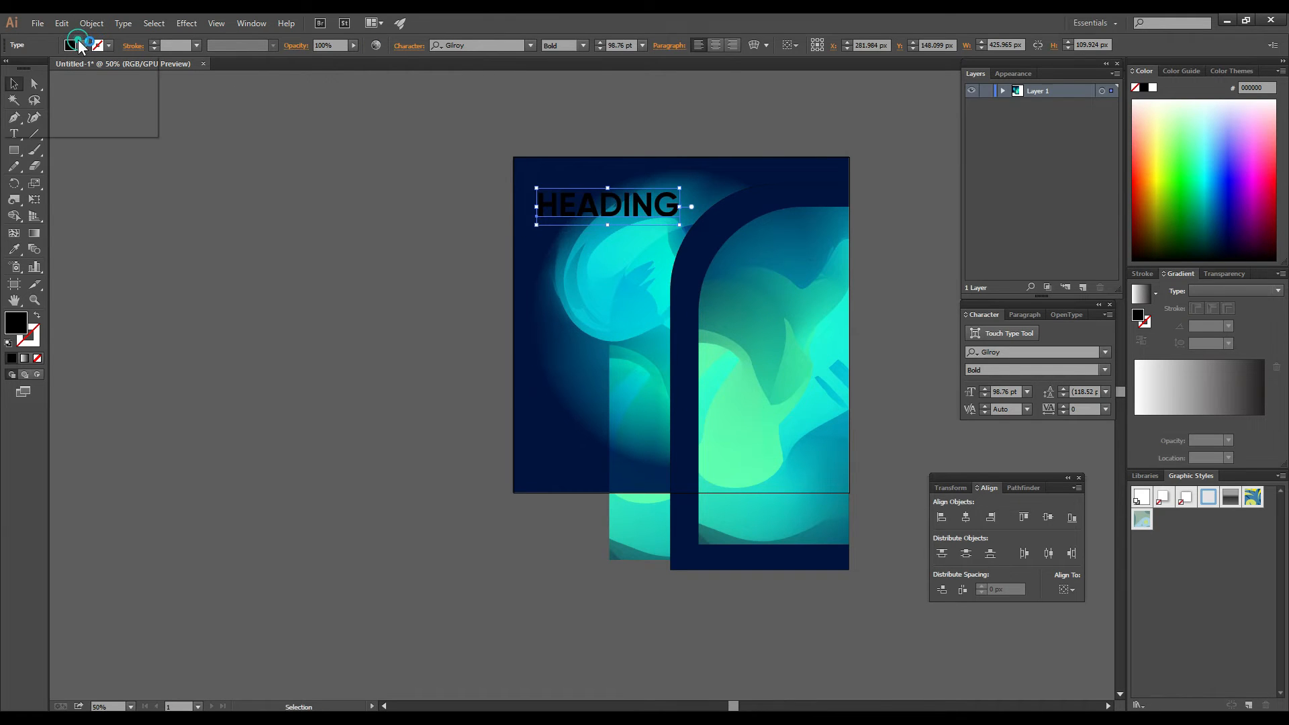
Step: Fill the heading text with white and deselect it
click(81, 46)
click(22, 68)
click(352, 204)
Step: Rotate the twirled gradient circle clockwise behind the heading and the rounded shapes
click(575, 267)
drag(847, 163, 661, 520)
click(843, 99)
Step: Draw a horizontal line about 423 px long directly beneath the heading
scroll(624, 314, down, 1)
drag(625, 315, 594, 404)
scroll(582, 369, up, 1)
click(32, 136)
scroll(581, 313, up, 1)
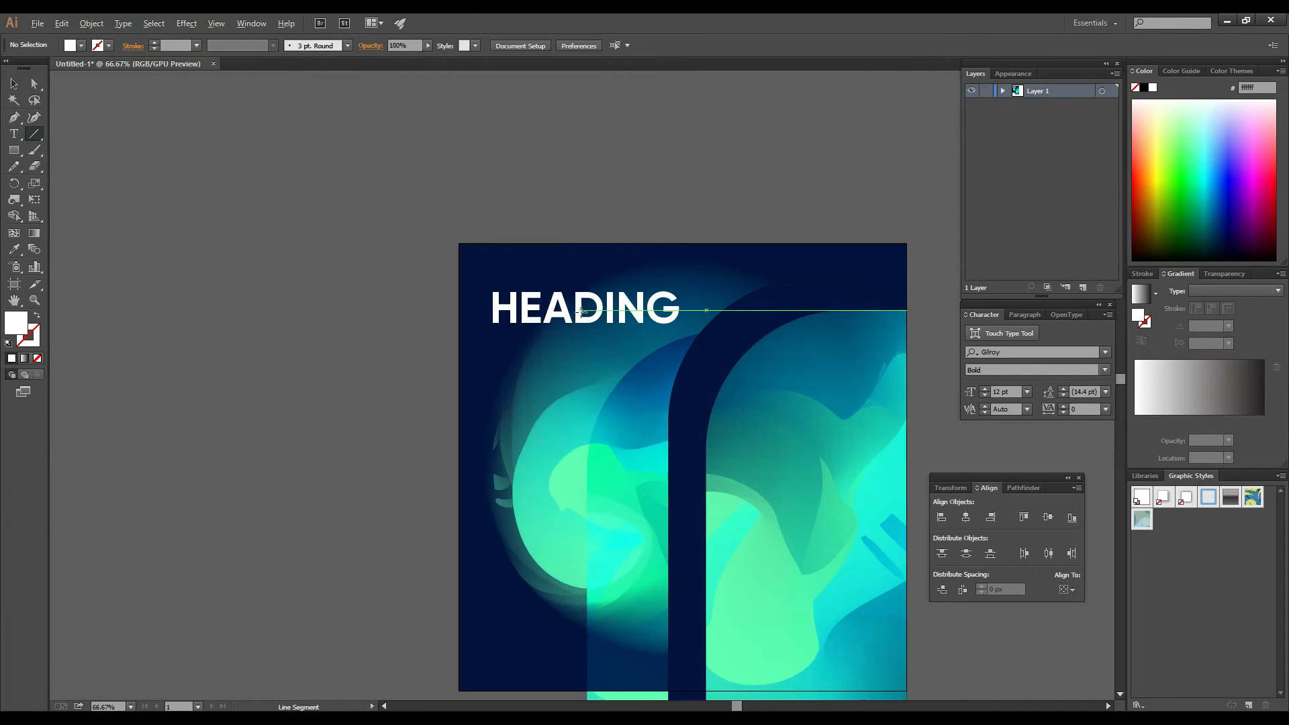
drag(492, 330, 683, 337)
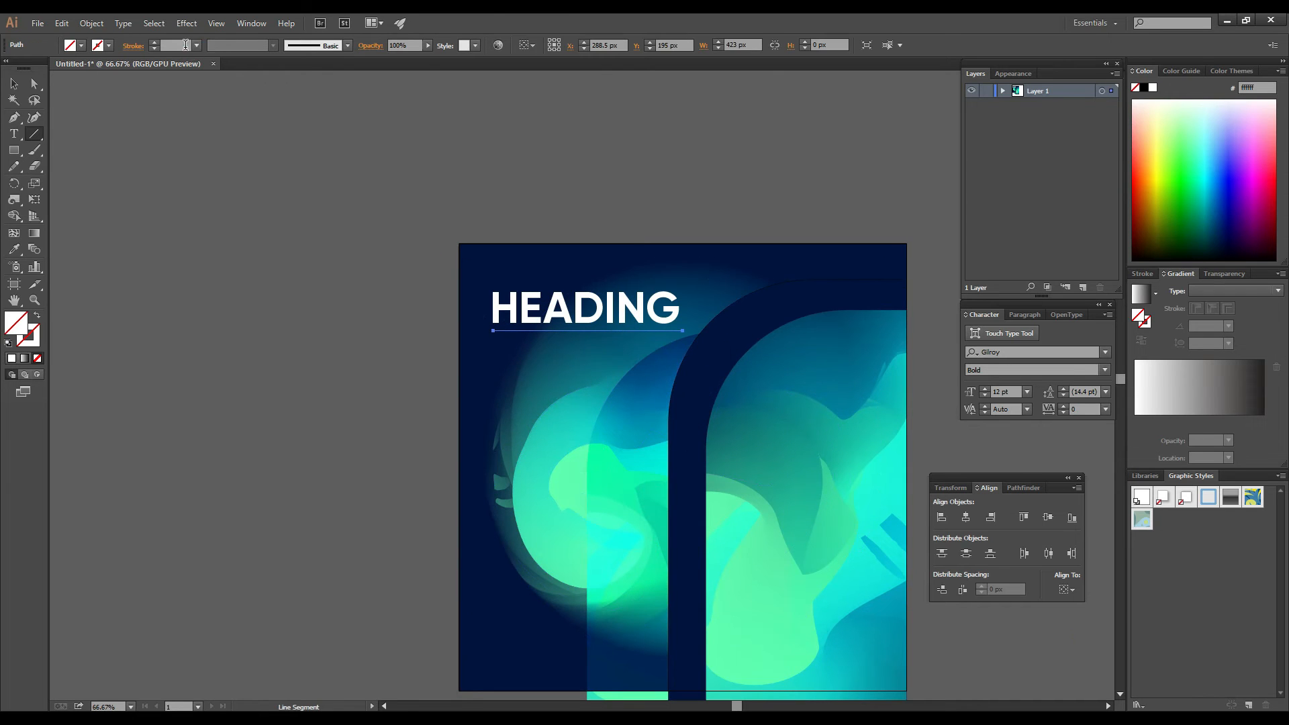
Step: Give the line beneath the heading a white stroke with a weight of 2 pt
click(183, 46)
key(Up)
click(106, 45)
click(27, 68)
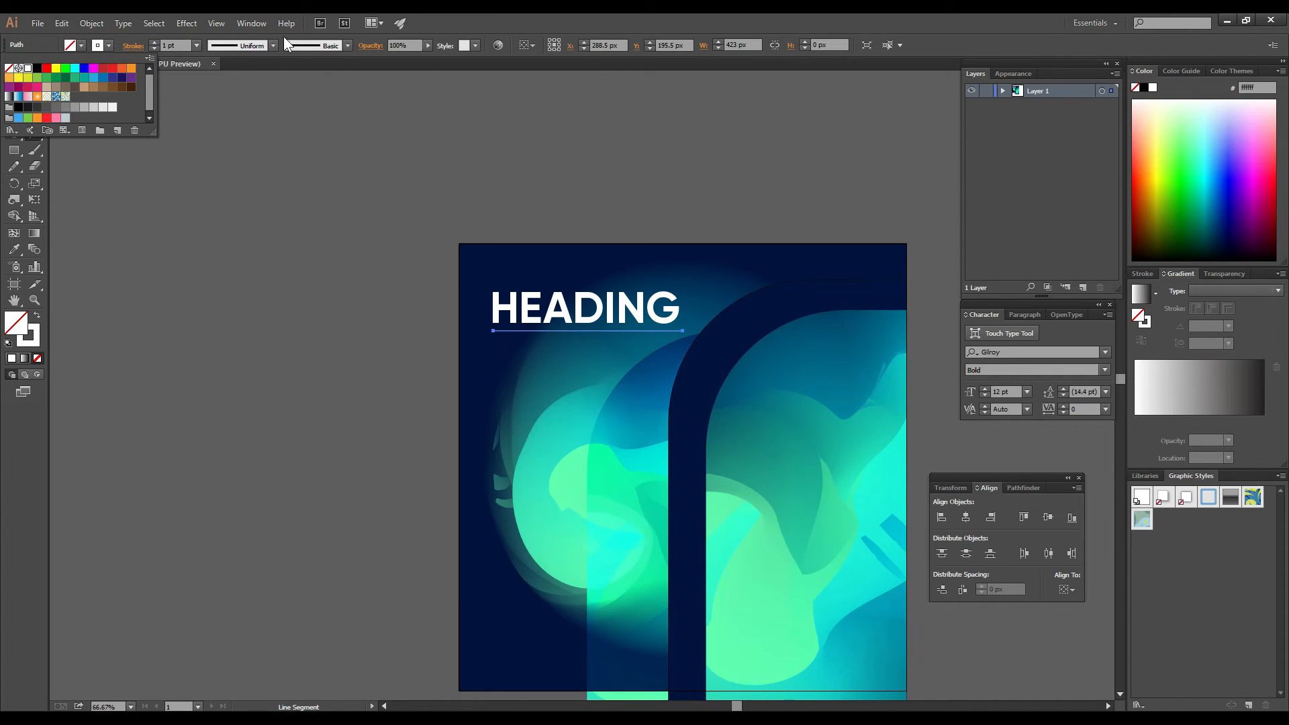
click(179, 45)
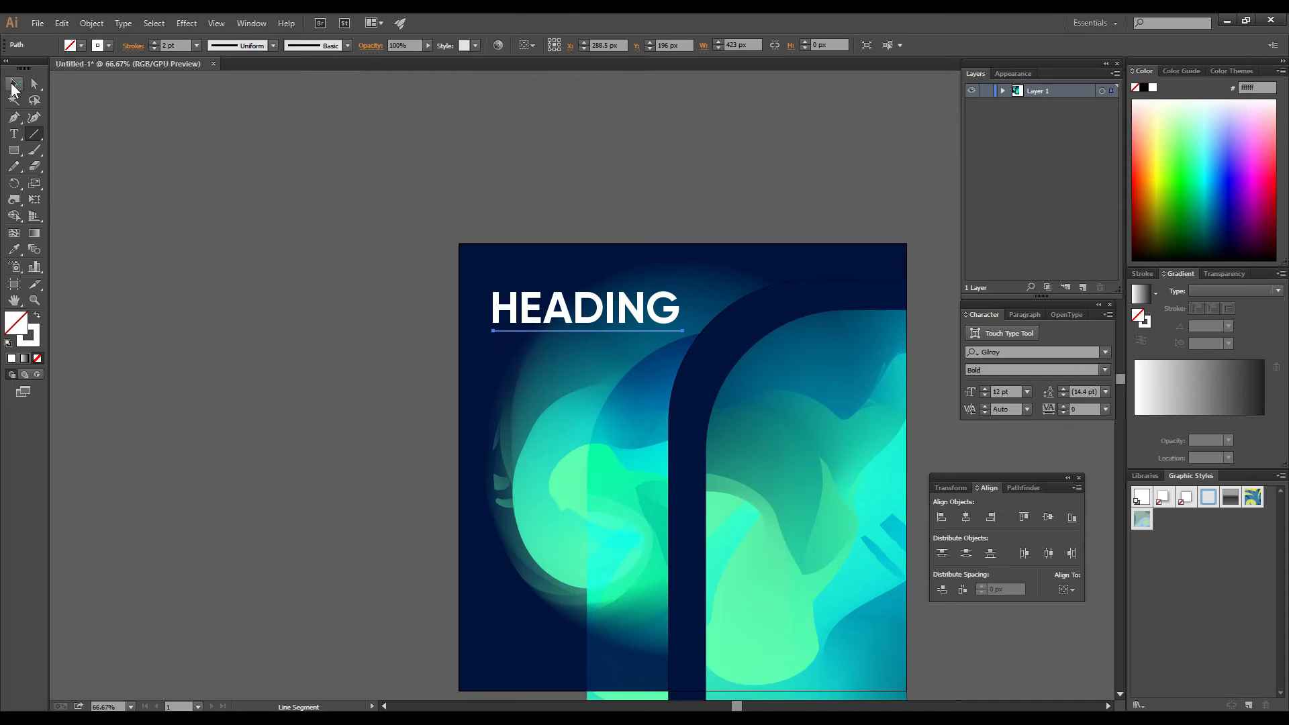
Step: Draw a small circle at the right end of the heading's underline, filled white with no stroke
drag(13, 150, 59, 178)
mouse_move(187, 220)
mouse_down()
mouse_move(711, 340)
mouse_move(682, 337)
mouse_up()
click(37, 315)
click(12, 80)
click(703, 168)
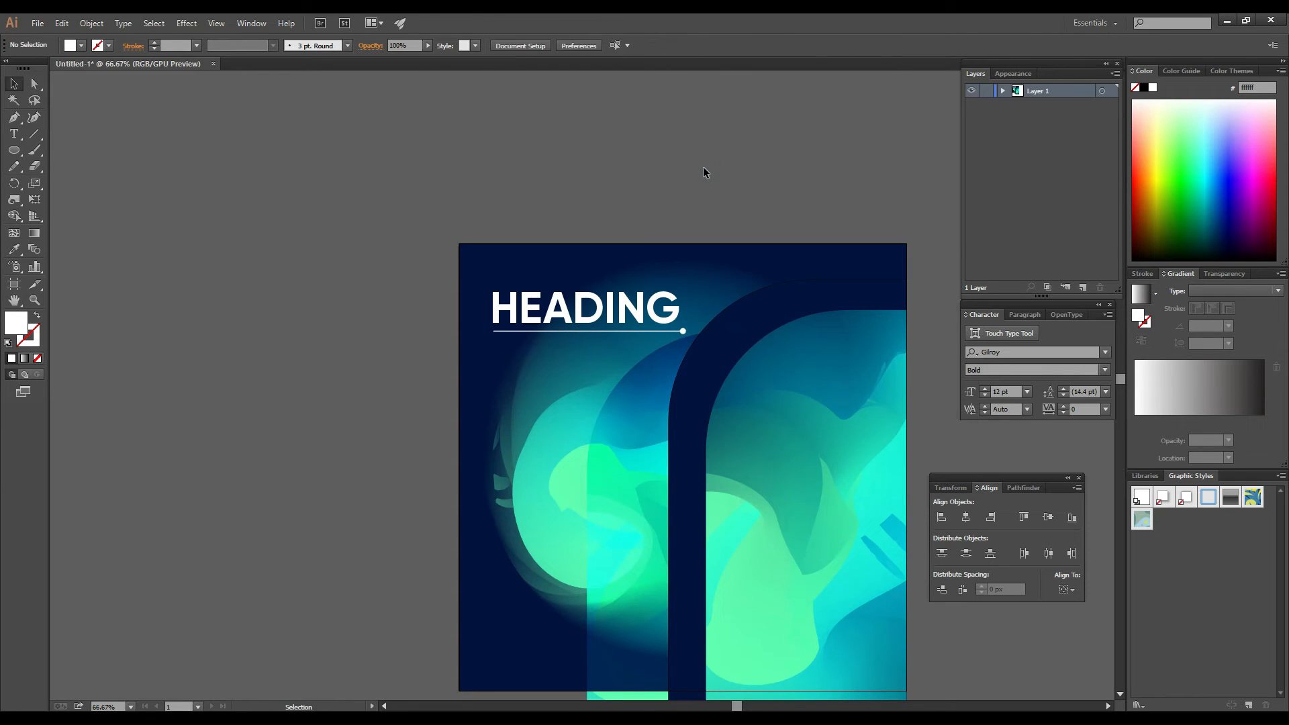
scroll(695, 304, down, 1)
drag(688, 352, 638, 298)
key(t)
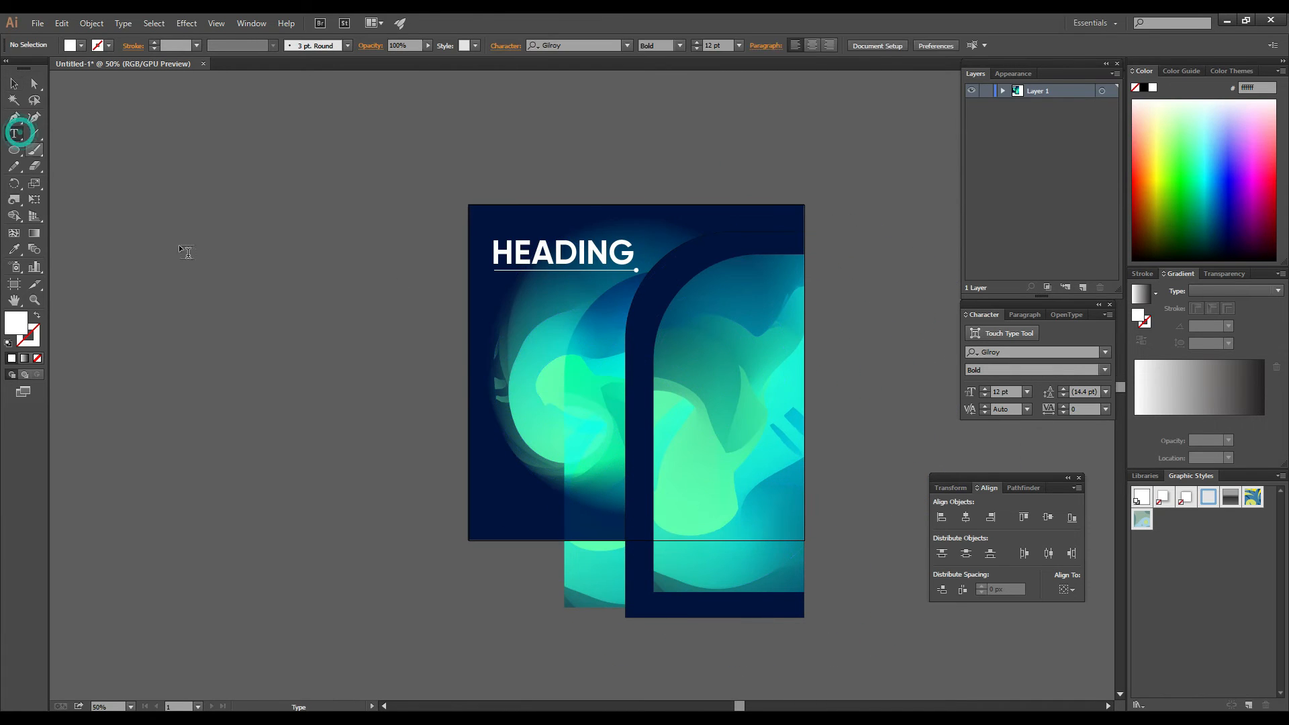
drag(259, 351, 412, 451)
key(Escape)
key(Delete)
Step: Create a text area about 410 × 160 px left of the artboard with the text "Post" at 110 pt
key(t)
drag(253, 321, 390, 374)
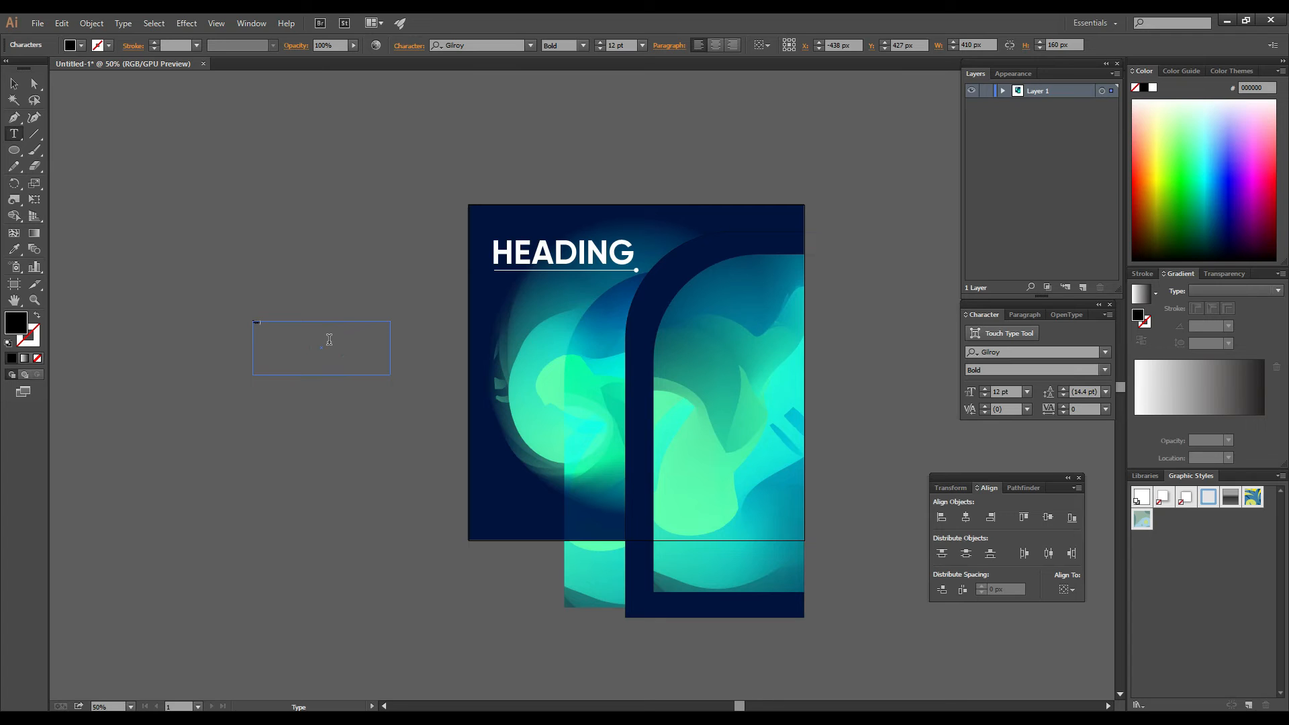
click(269, 331)
click(619, 45)
text(50)
key(Return)
key(shift+Up)
key(shift+Up)
key(shift+Up)
key(shift+Up)
key(shift+Up)
key(shift+Up)
Step: Convert the "Post" text to uppercase
click(123, 23)
mouse_move(223, 230)
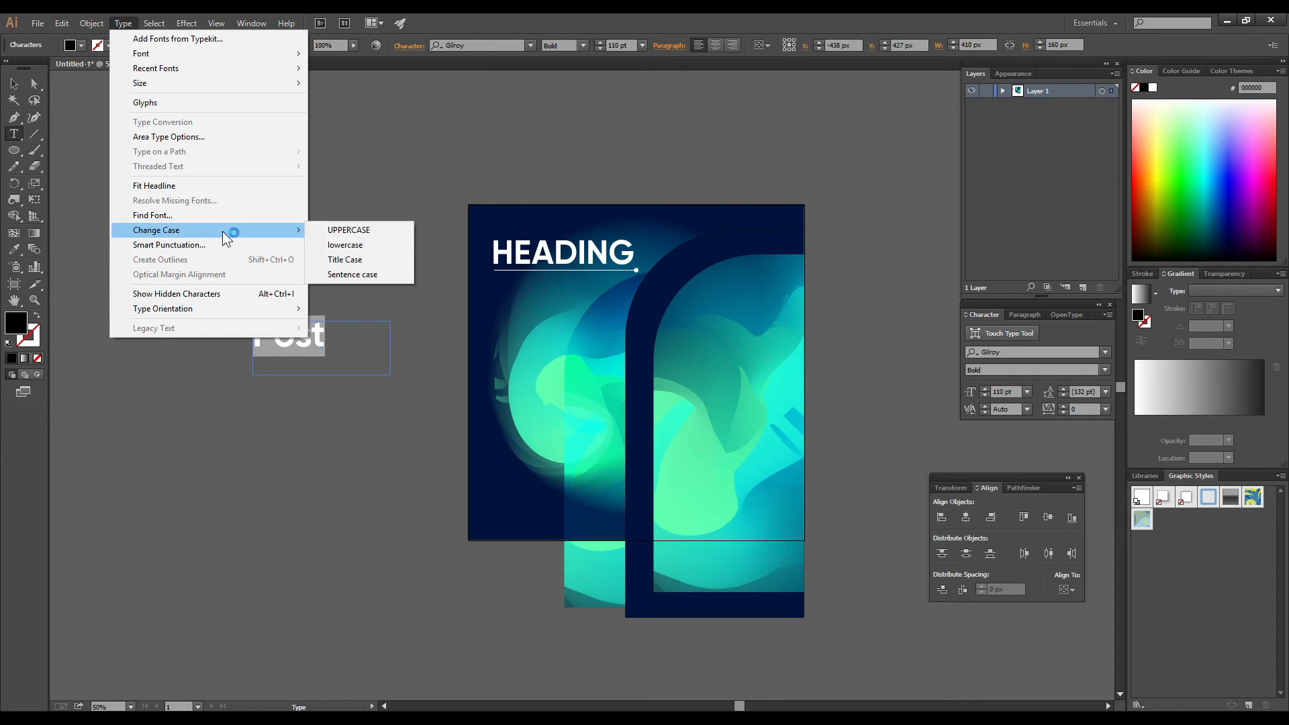
click(343, 230)
Step: Set the POST text to 129 pt and move it to the artboard's lower left, aligned with the heading's left edge
click(14, 83)
double_click(341, 334)
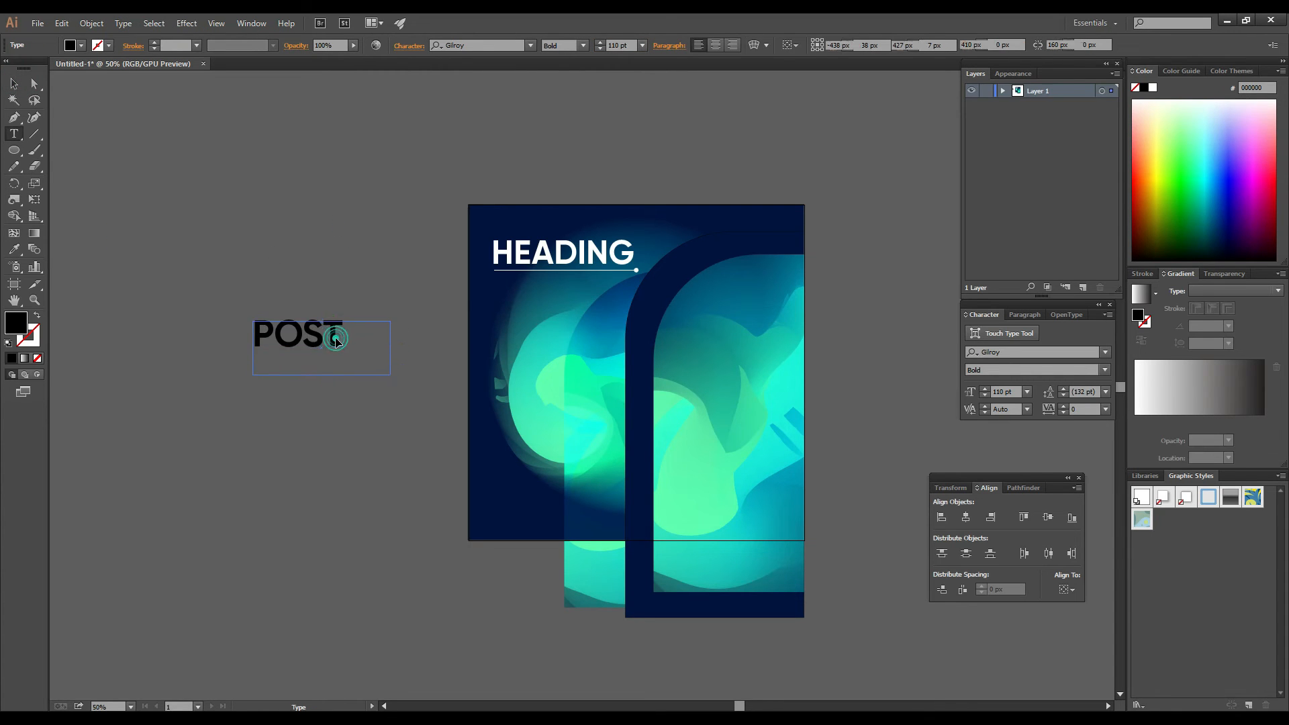
drag(342, 333, 183, 309)
click(617, 45)
scroll(618, 45, up, 19)
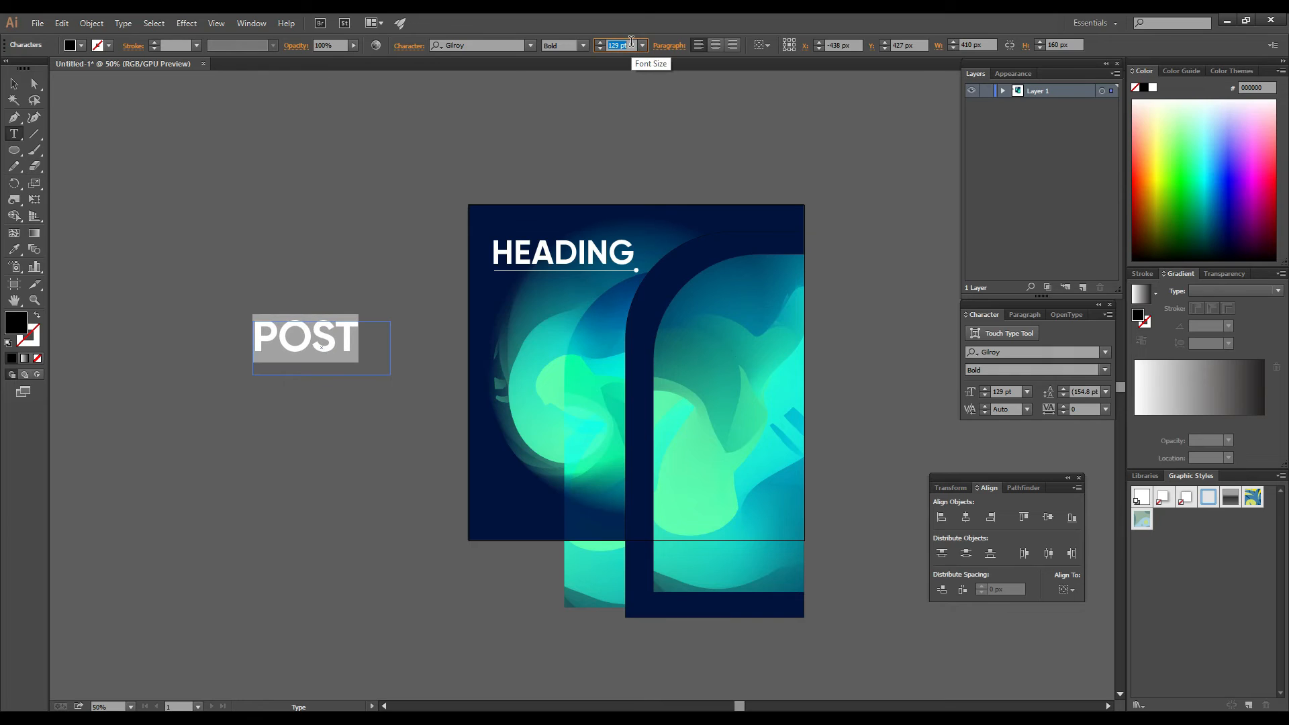
click(14, 84)
drag(321, 334, 561, 427)
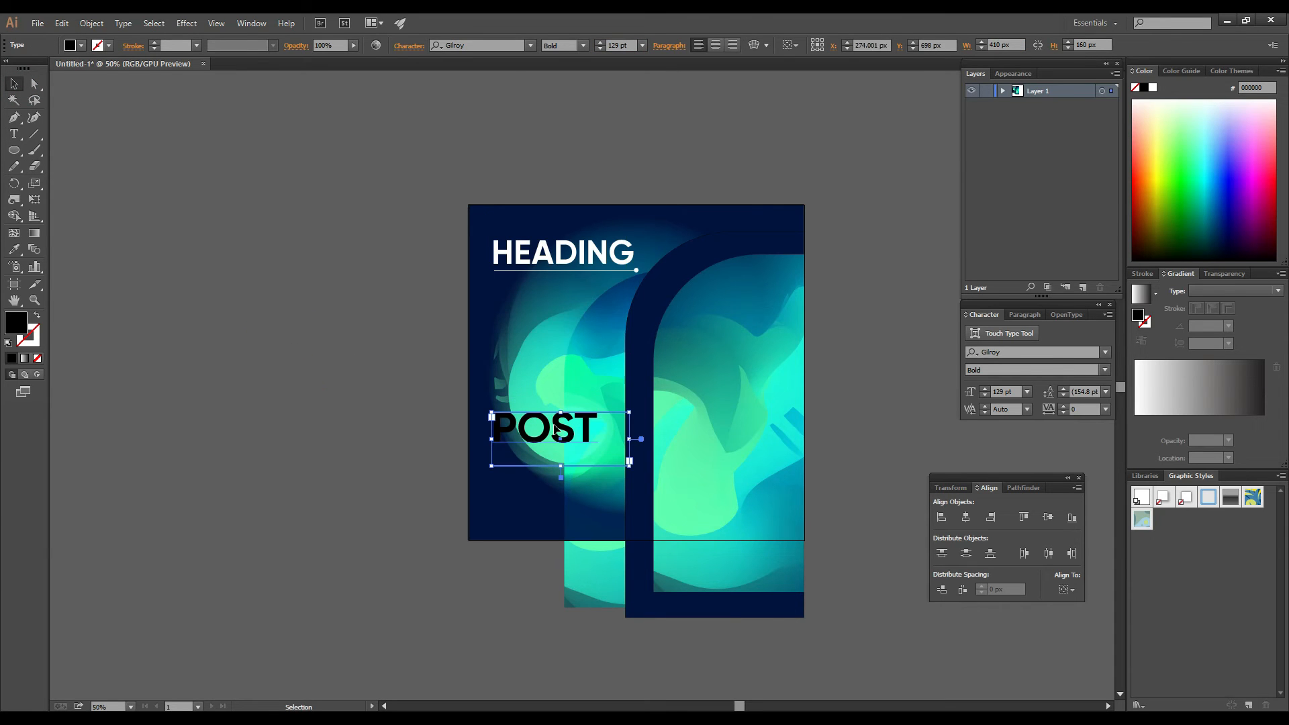
Step: Enlarge the POST text area to about 568 × 369 px and add "content" as a second line
double_click(595, 428)
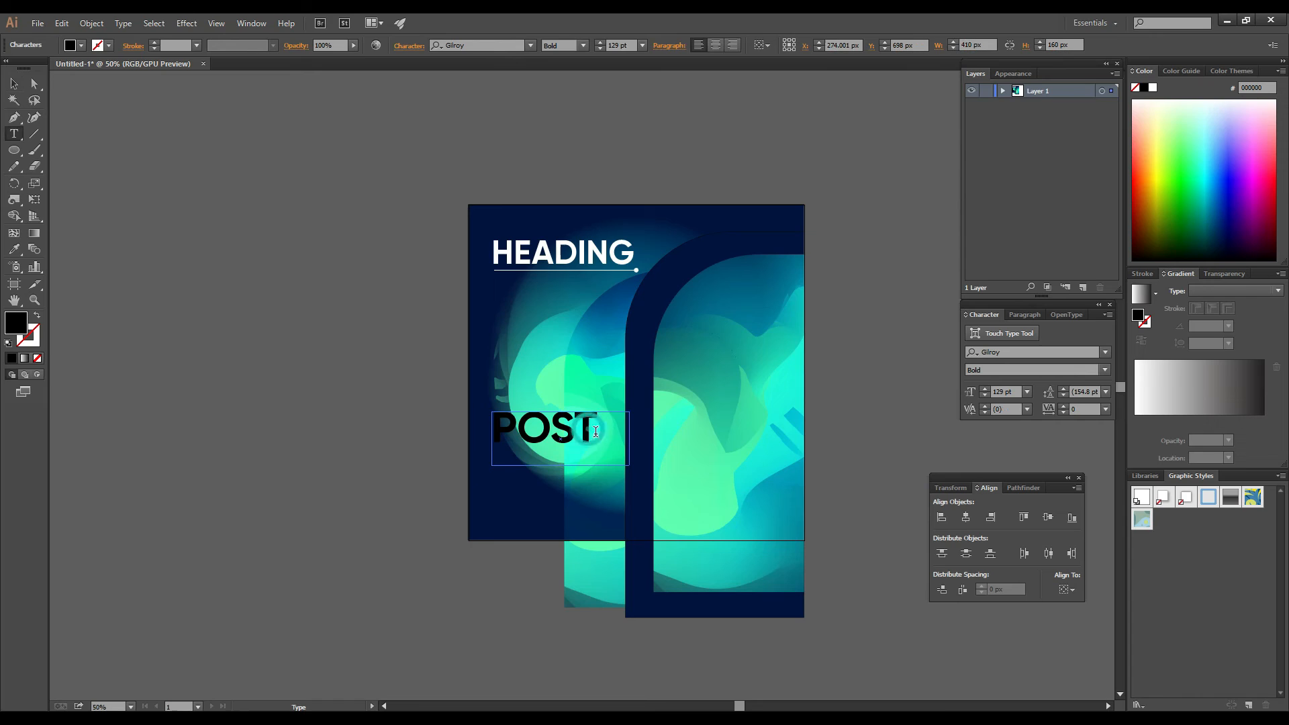
key(Escape)
click(597, 421)
key(Escape)
click(597, 421)
key(Escape)
click(14, 85)
drag(559, 466, 559, 535)
drag(629, 473, 492, 482)
Step: Convert the second line, "content", to uppercase
double_click(646, 481)
click(118, 23)
mouse_move(201, 230)
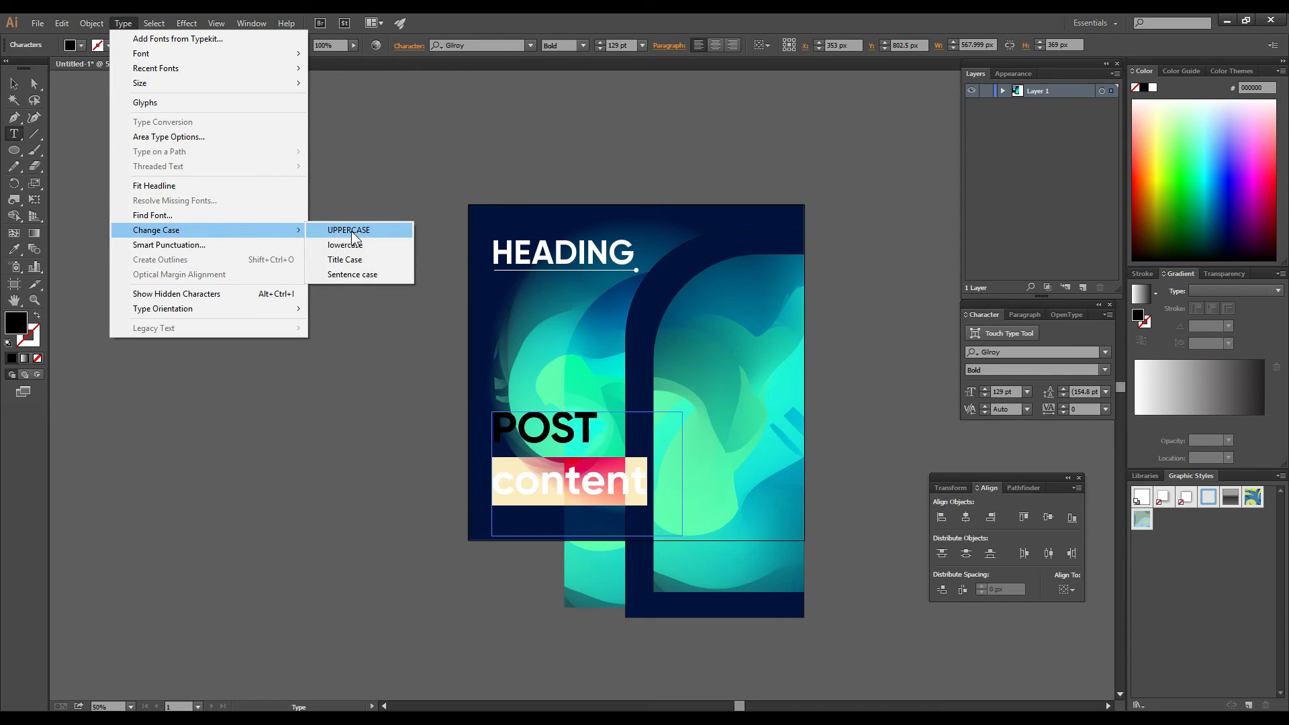
click(355, 232)
key(Escape)
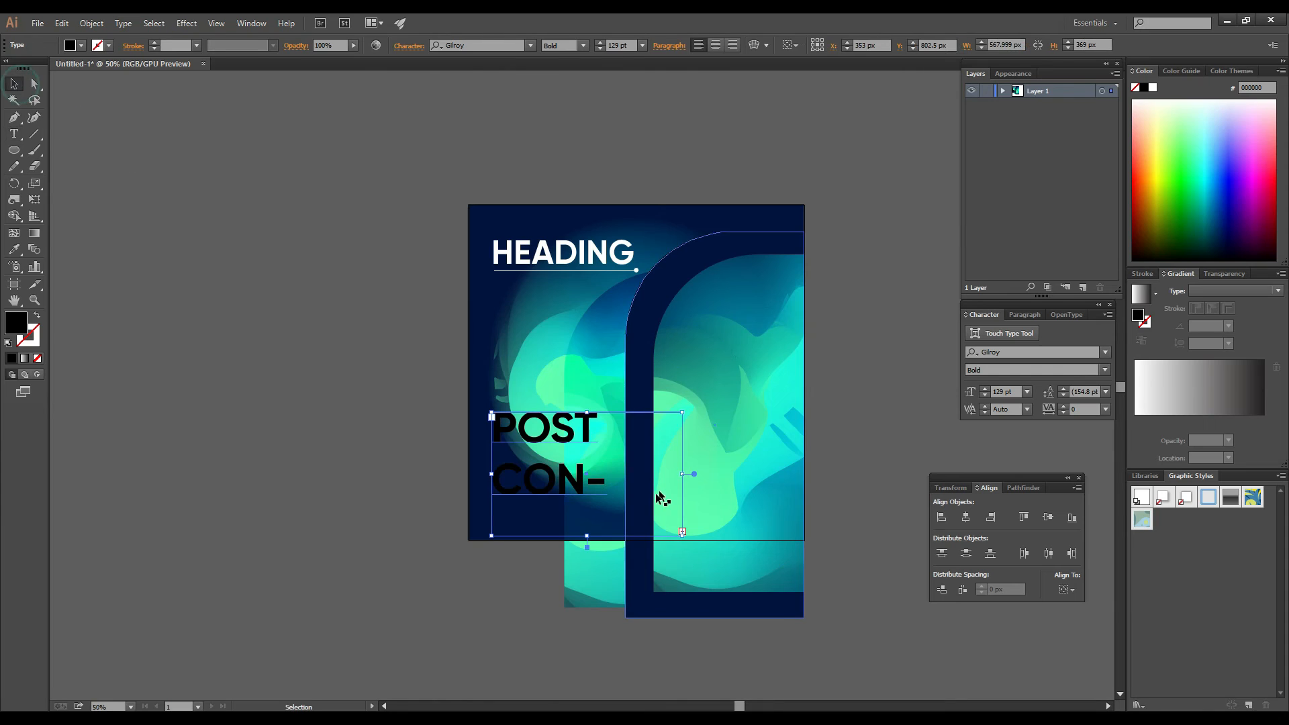
Step: Set the POST CONTENT text to 66 pt and shrink its text area to about 342 × 147 px
click(642, 45)
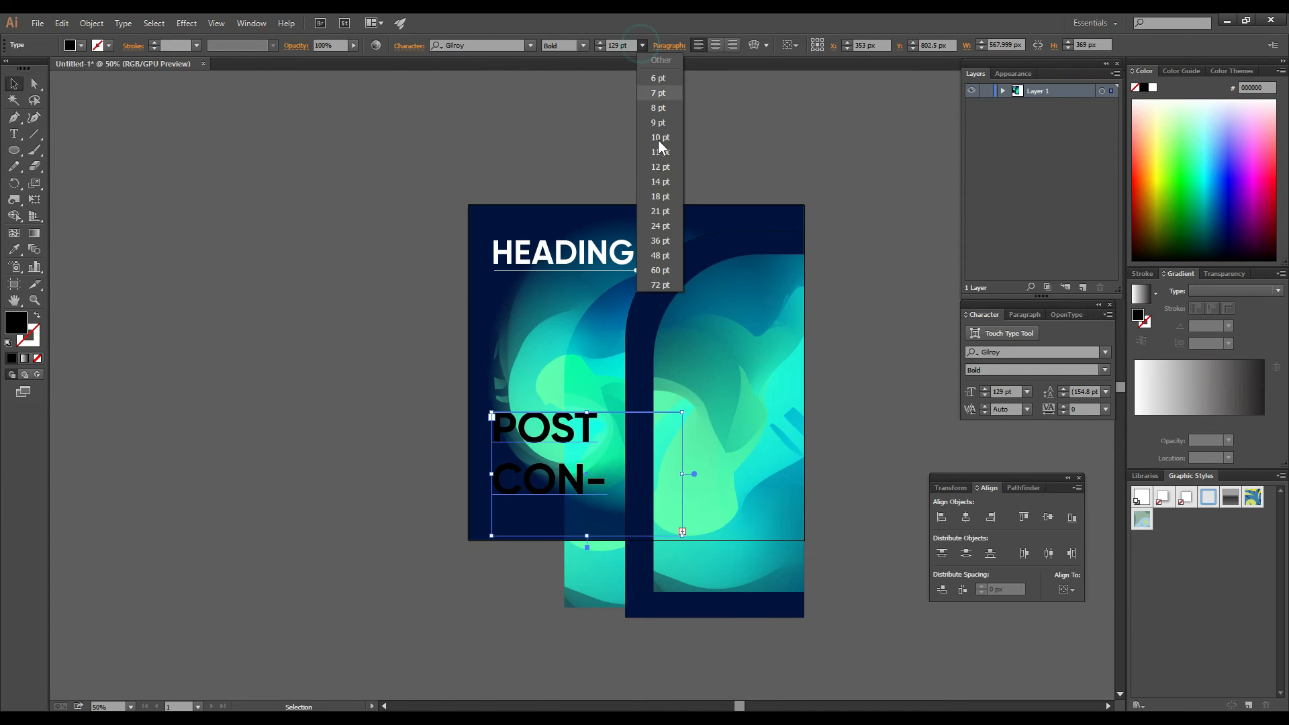
click(661, 186)
click(624, 44)
scroll(625, 44, up, 18)
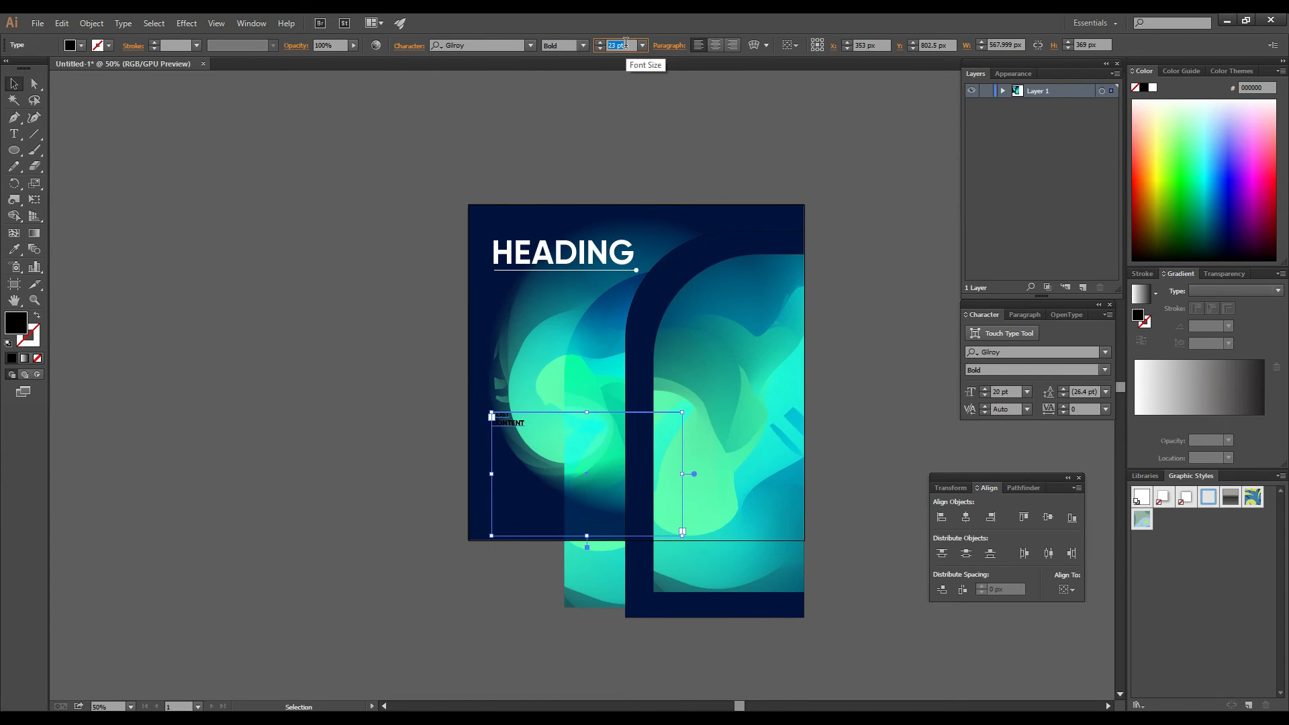
scroll(625, 45, up, 20)
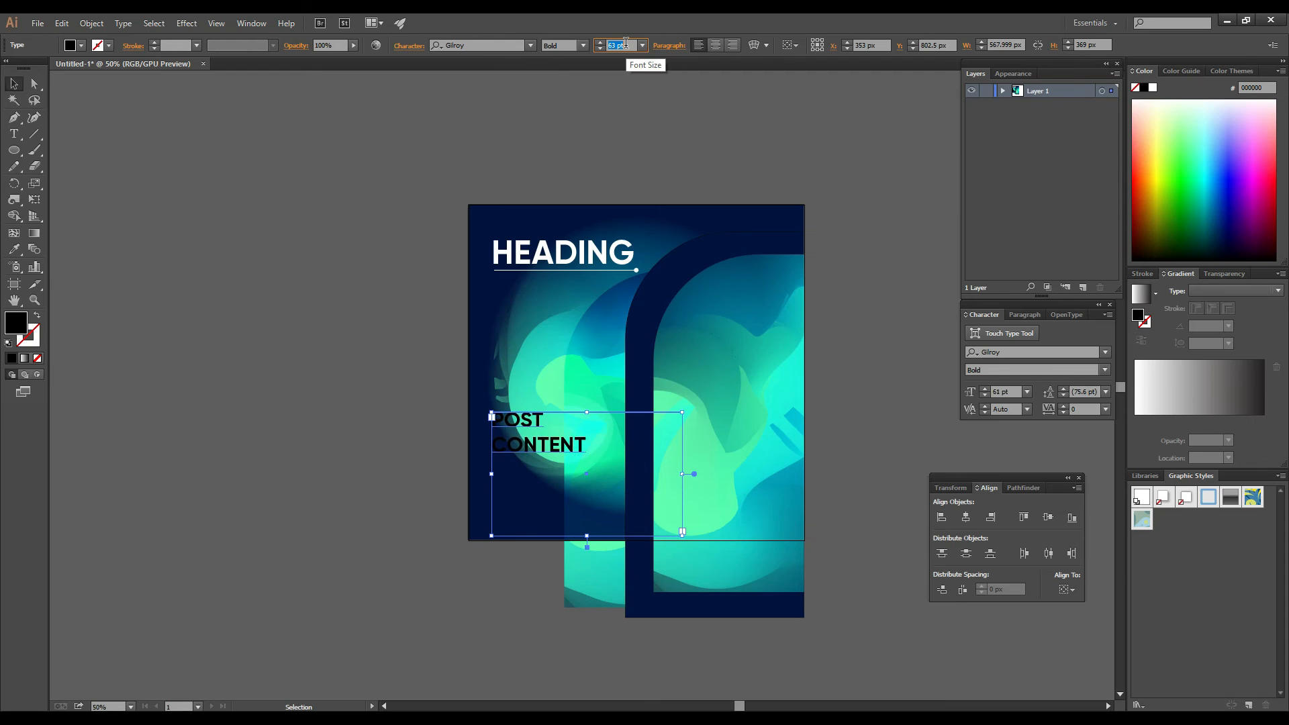
drag(695, 541, 608, 458)
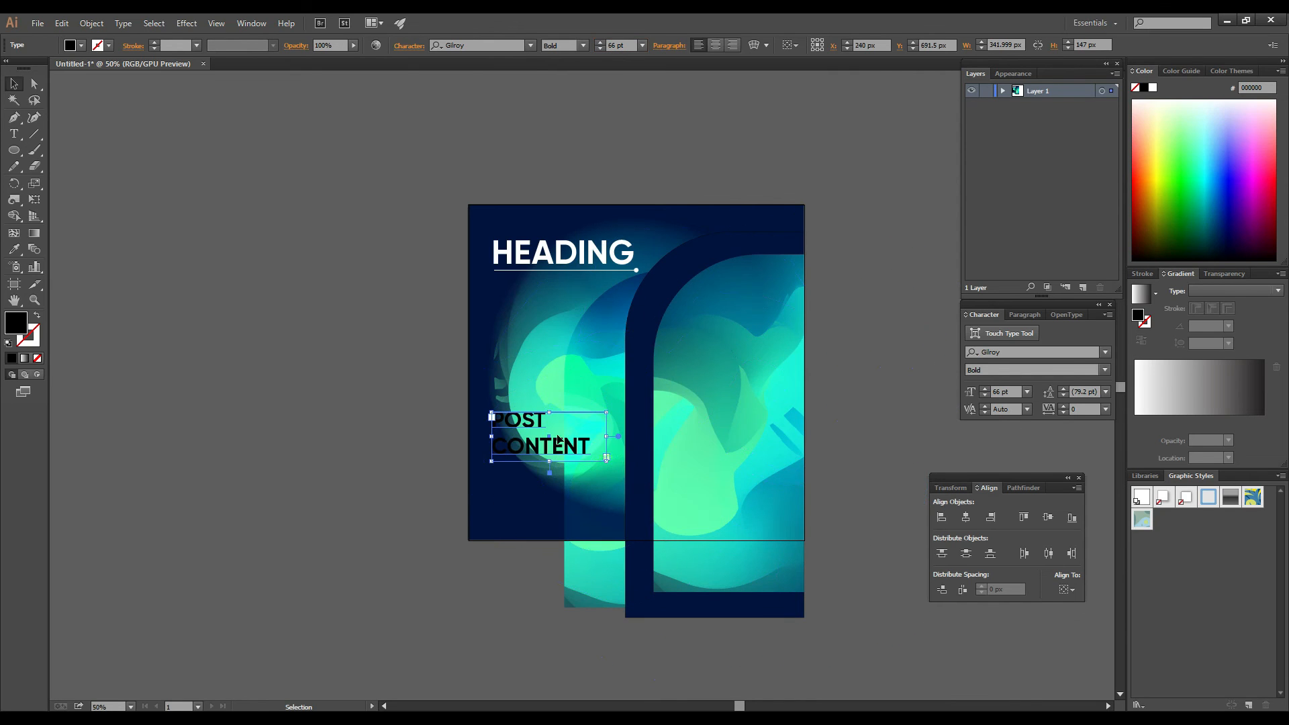
Step: Fill the POST CONTENT text with white and move it down towards the artboard's lower left corner
click(69, 47)
click(27, 67)
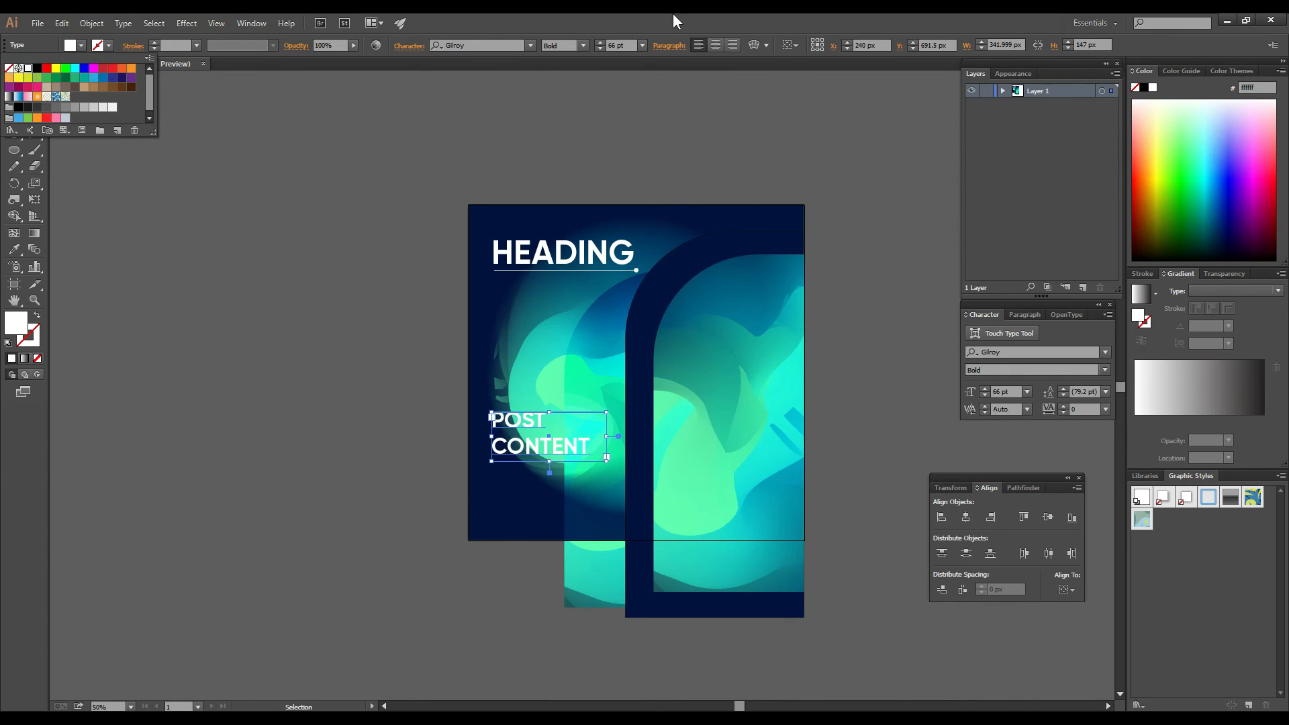
drag(560, 441, 559, 498)
Step: Set the leading of the POST CONTENT text to 60 pt
click(1088, 391)
text(60)
key(Return)
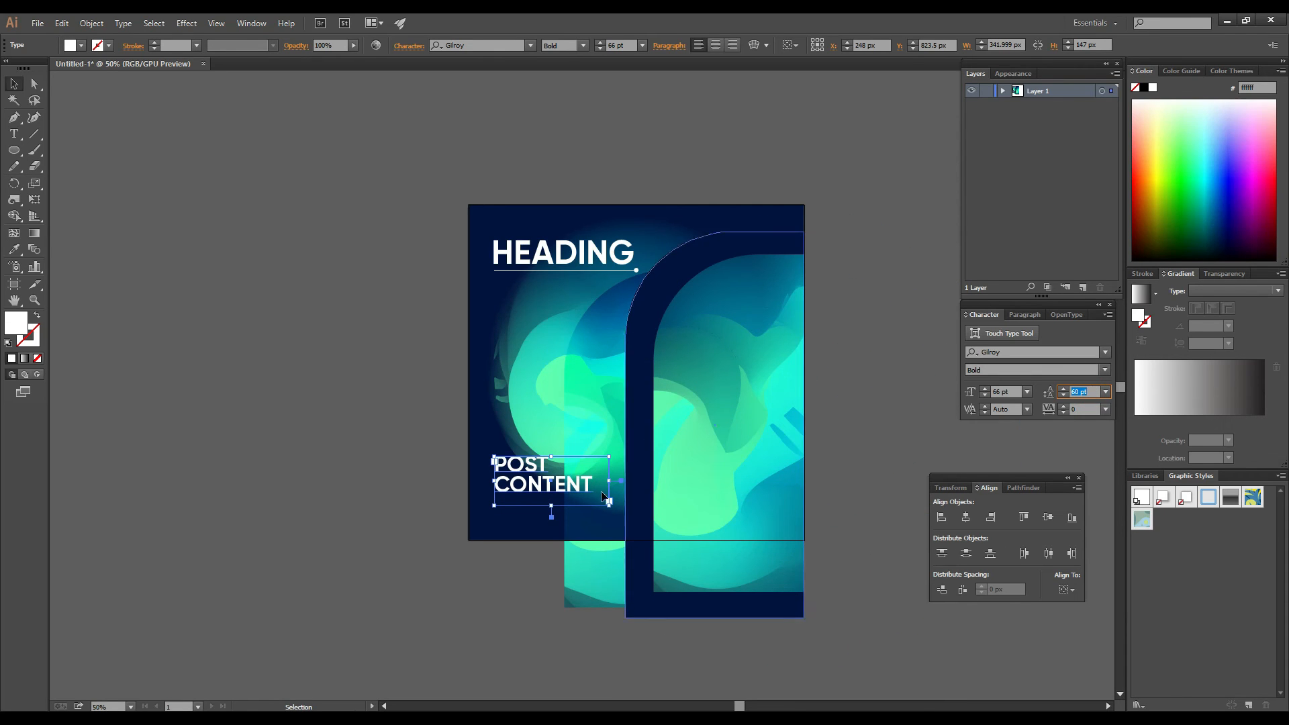
Step: Set the font style of the word POST to Light and deselect the text
key(t)
drag(593, 485, 494, 485)
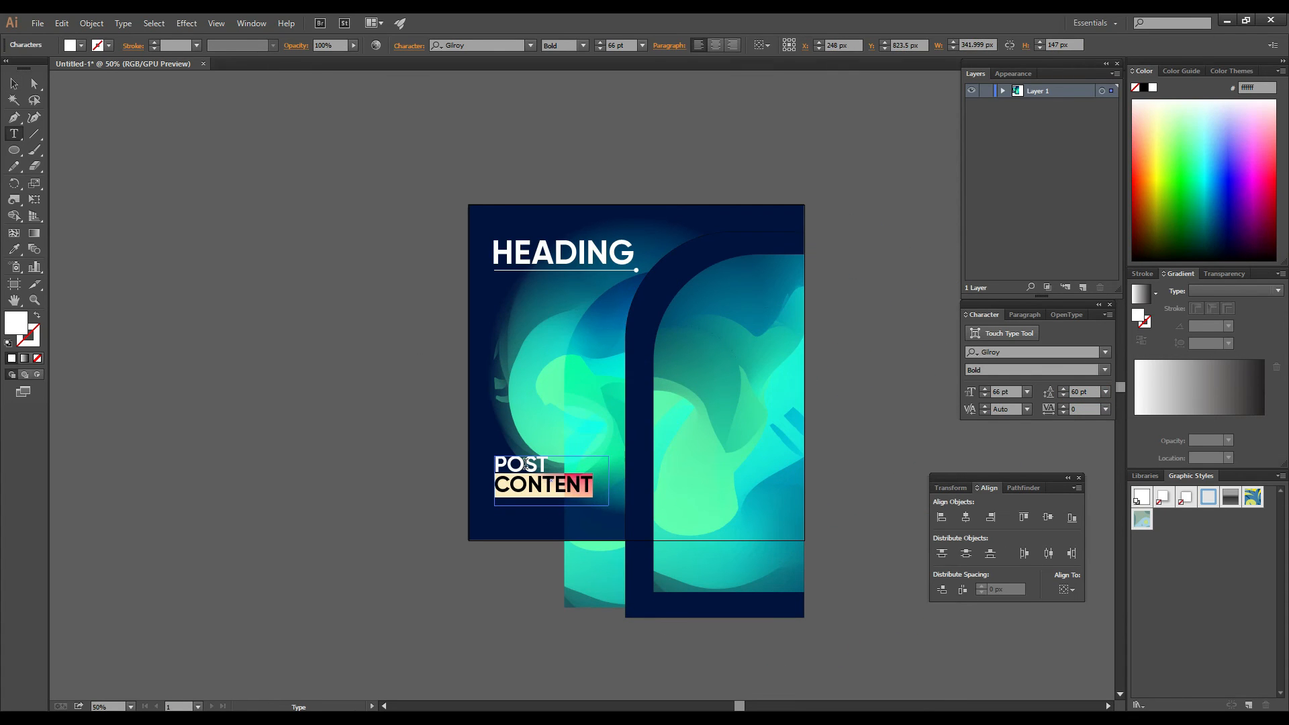
double_click(526, 464)
click(584, 43)
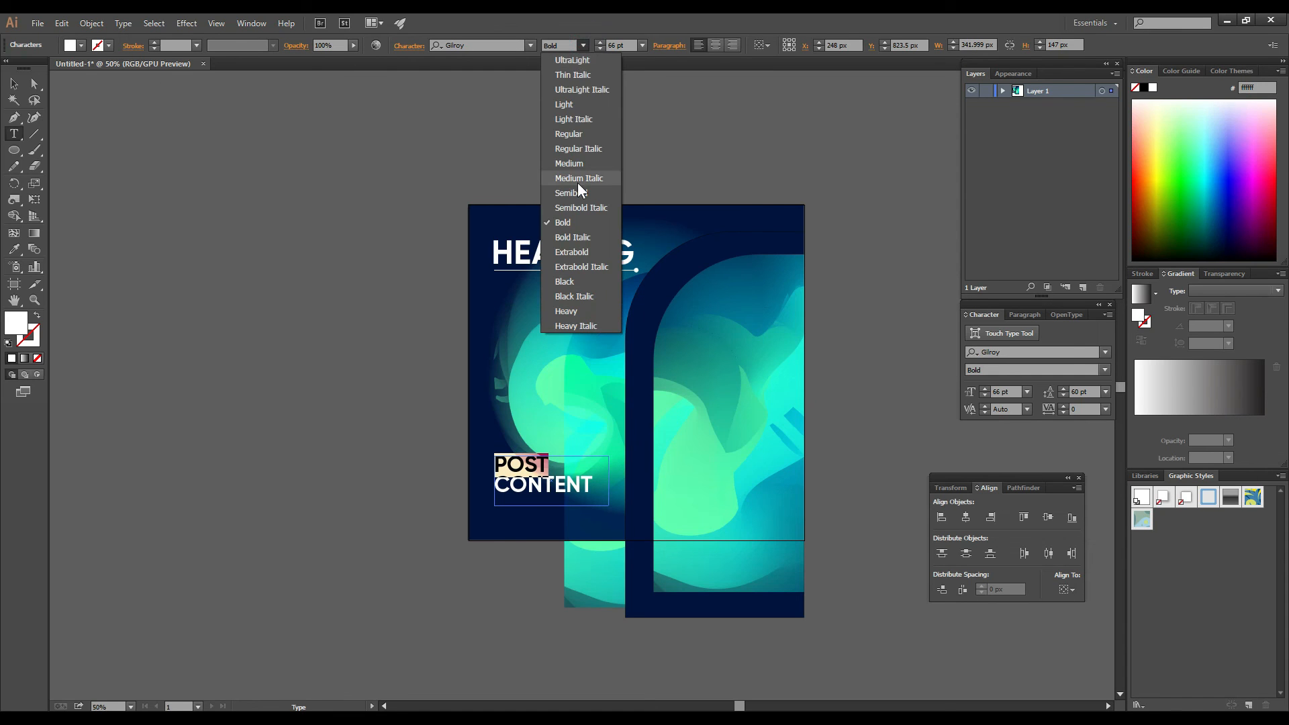
click(585, 101)
click(13, 83)
click(276, 170)
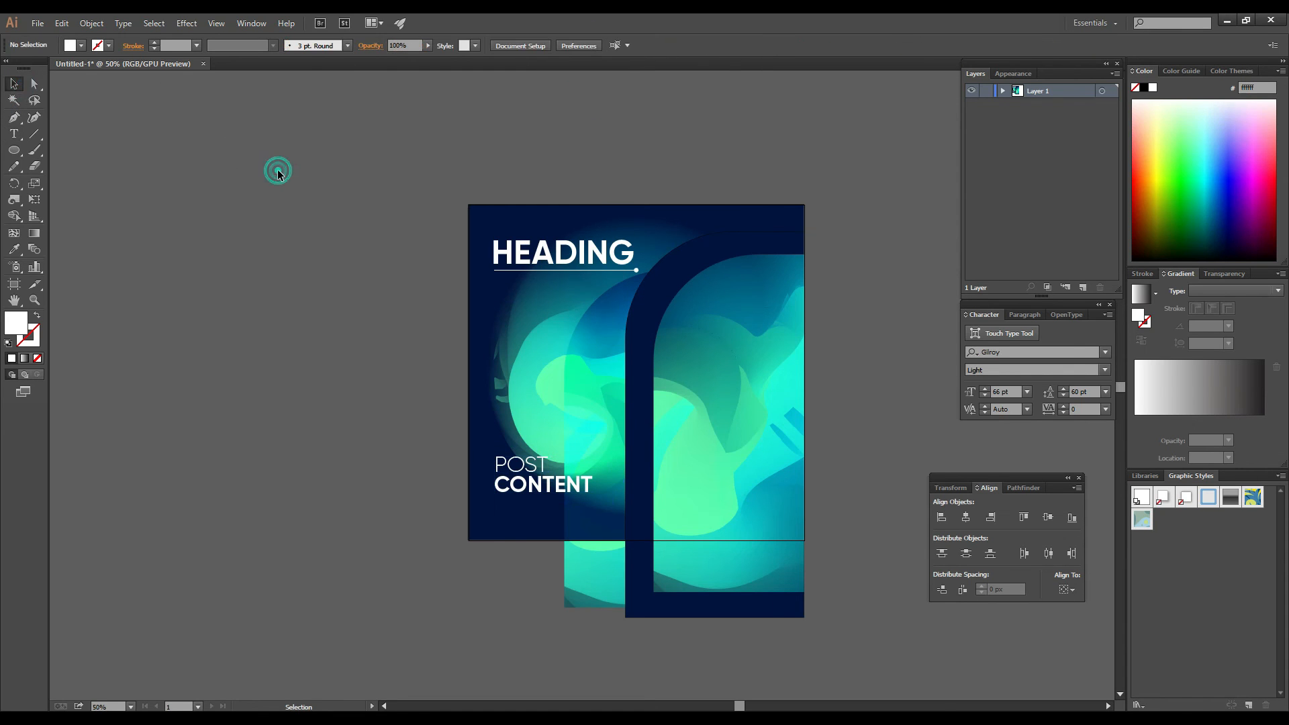
Step: Group all the artwork and draw a white rectangle on top of it that covers the square artboard
drag(440, 180, 905, 619)
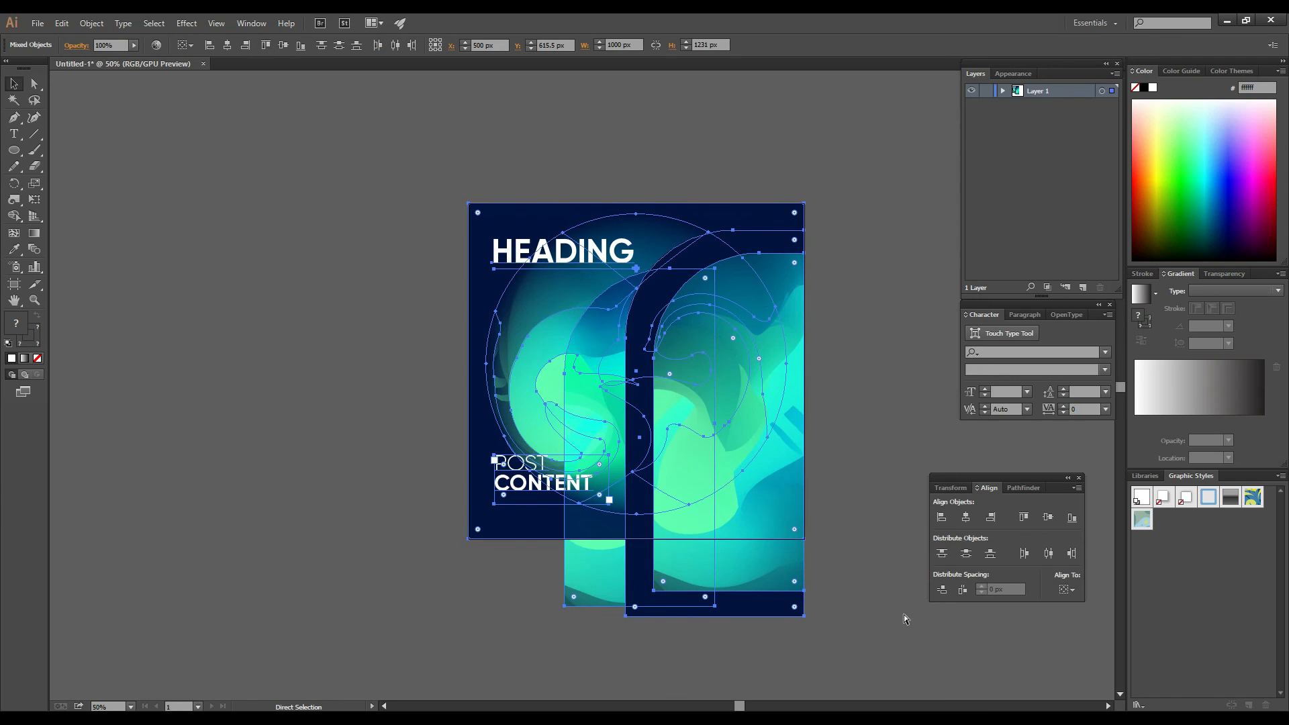
key(ctrl+g)
drag(13, 149, 67, 150)
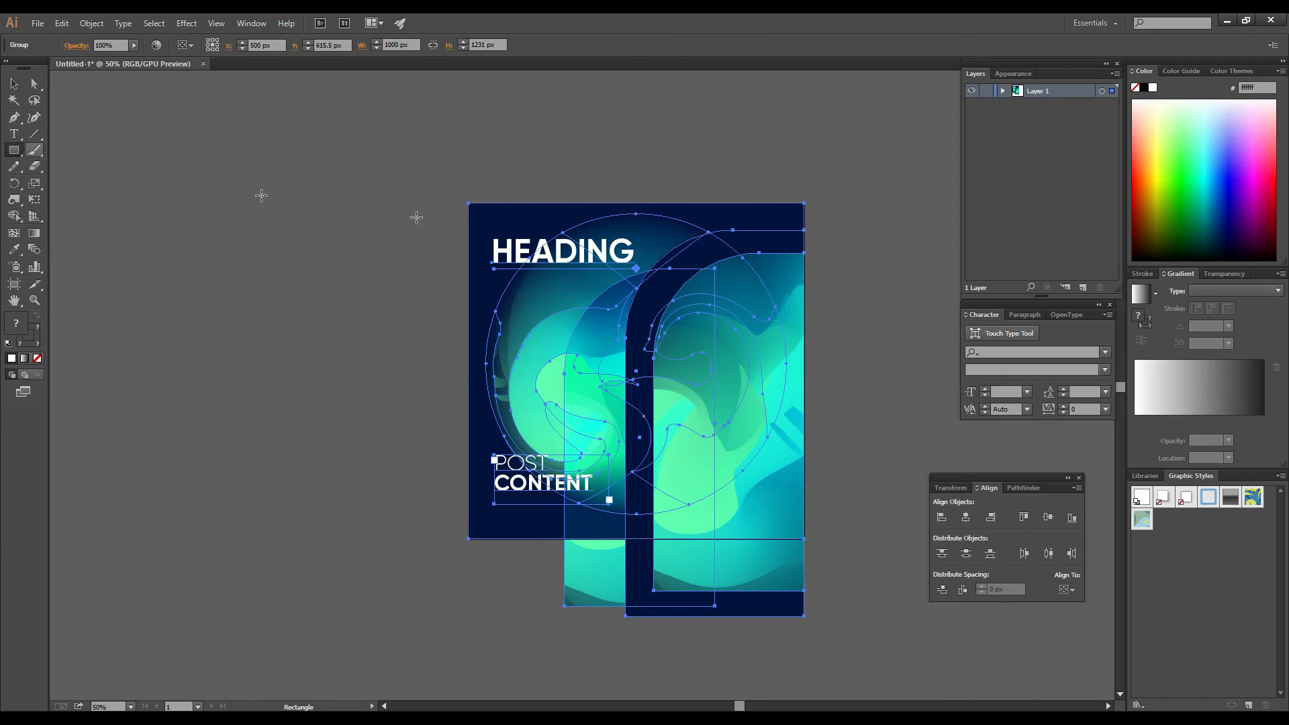
key(v)
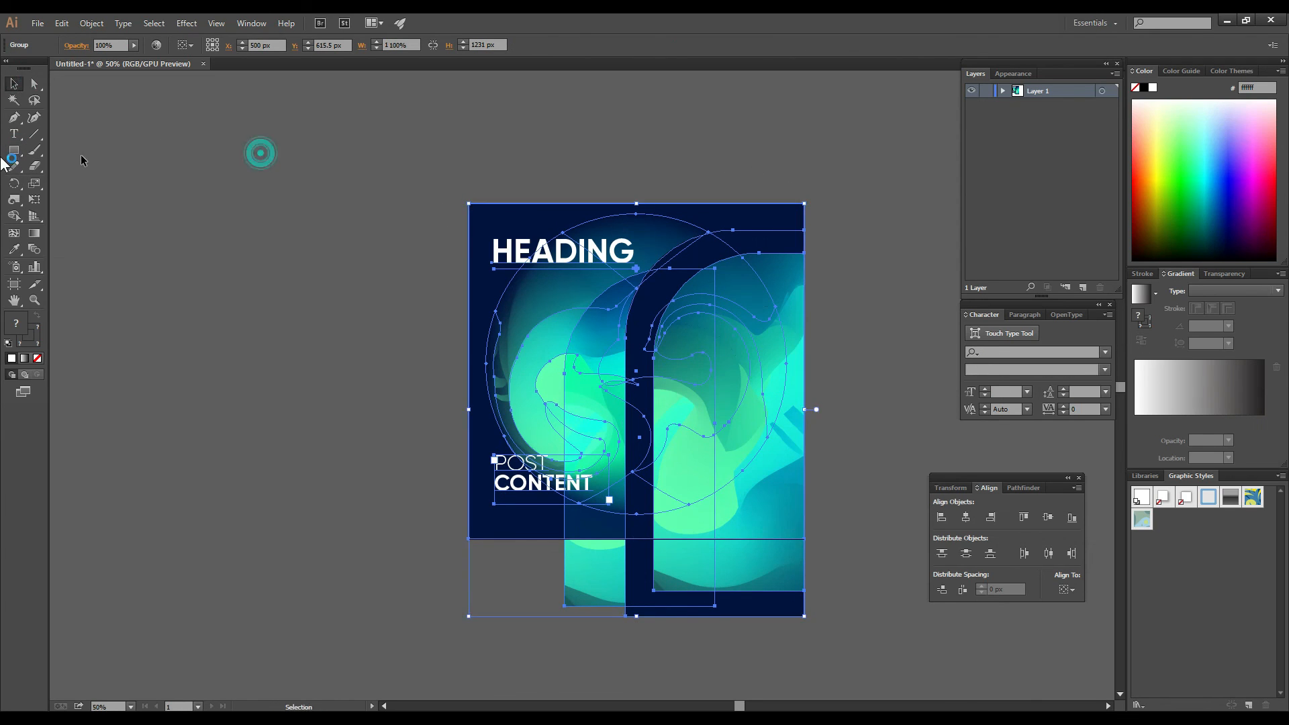
click(13, 150)
drag(468, 203, 804, 539)
key(v)
Step: Make a clipping mask from the white rectangle and the grouped artwork to trim the overflow, and deselect it
key(ctrl+a)
right_click(637, 293)
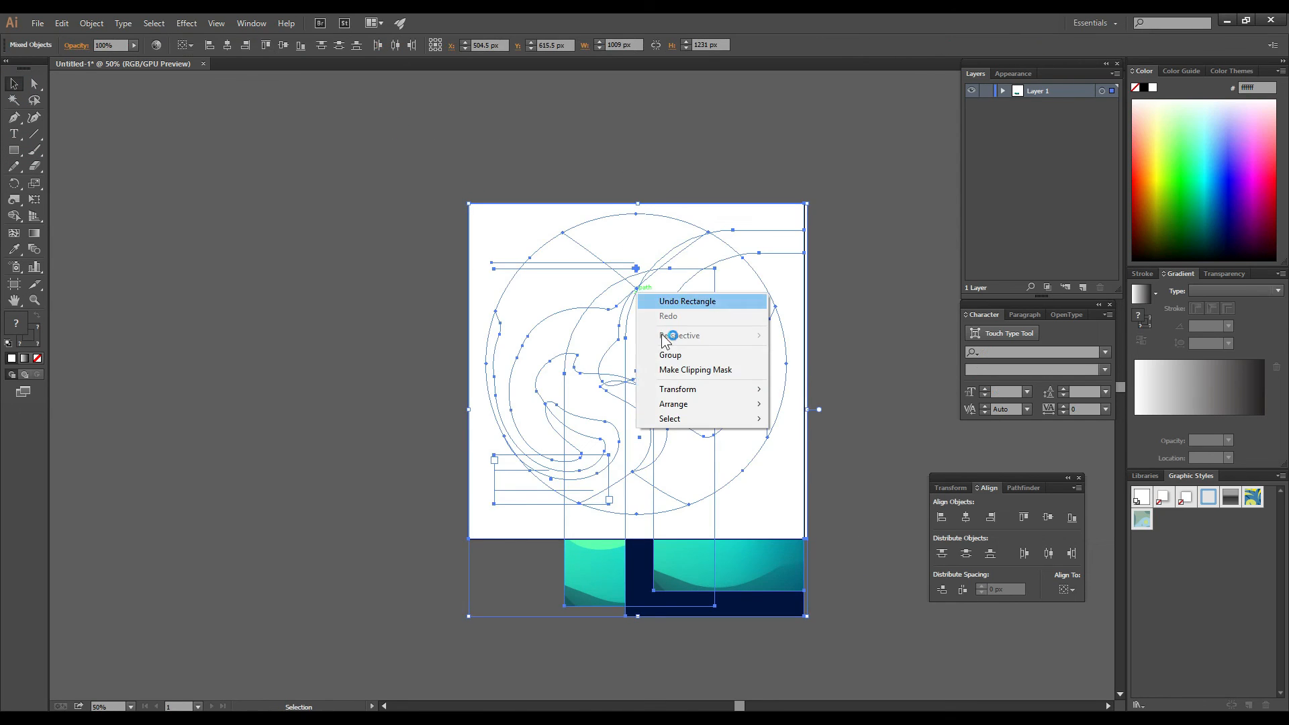
click(688, 369)
click(848, 175)
scroll(863, 367, down, 1)
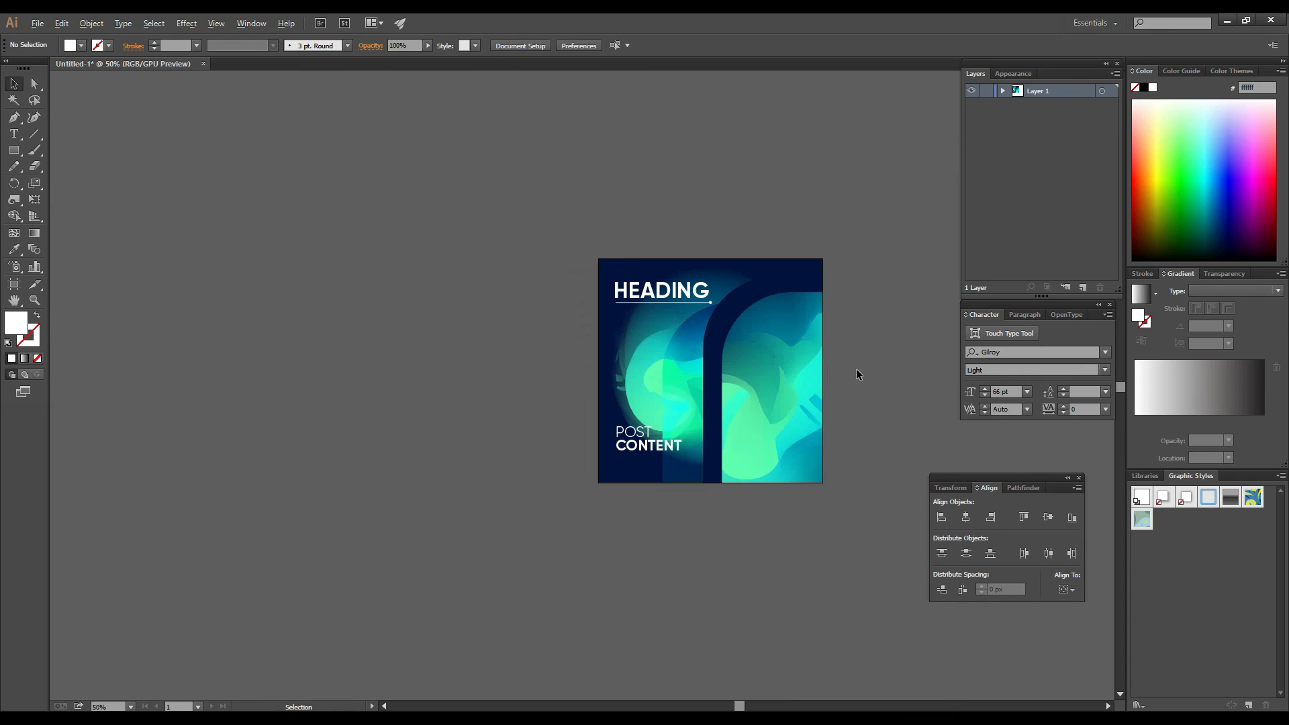
drag(641, 480, 522, 494)
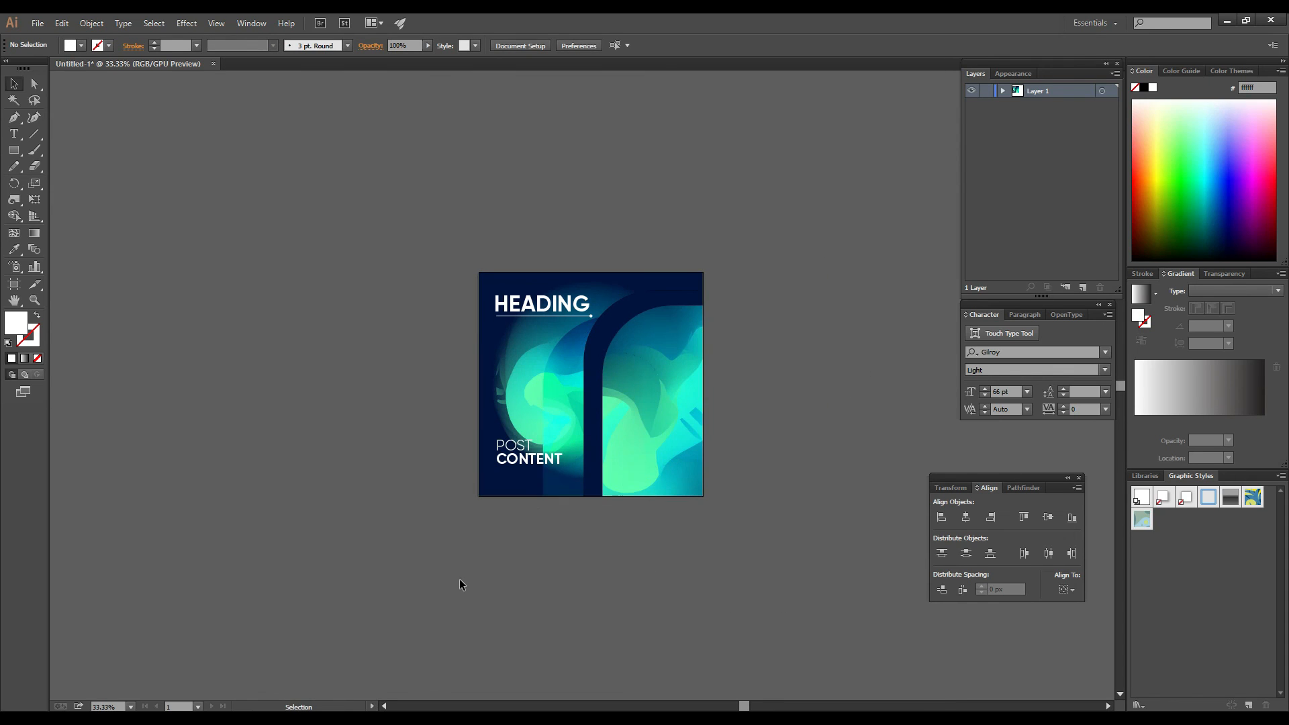